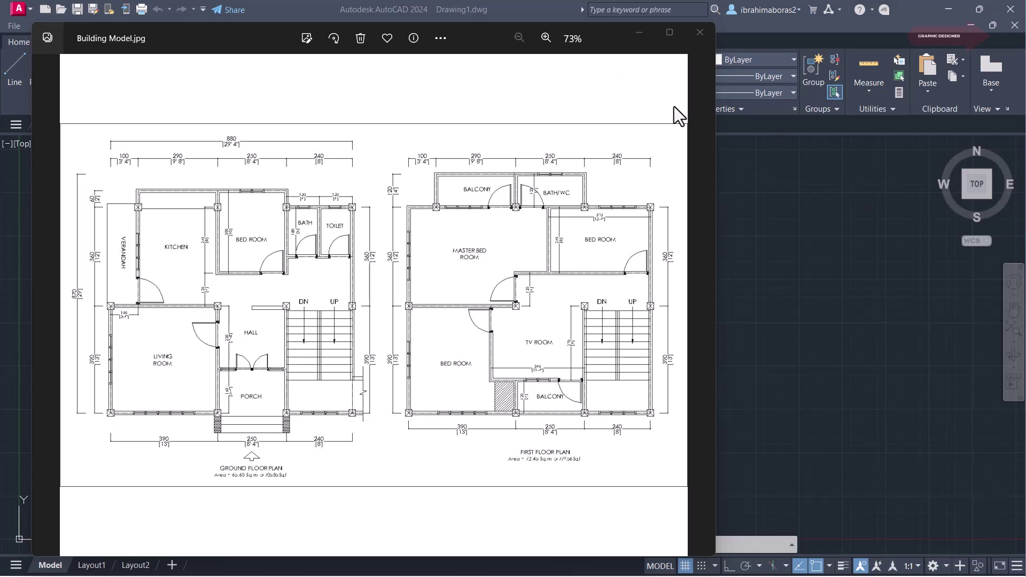
Close the Building Model.jpg preview in Windows Photos to return to the blank AutoCAD drawing.
click(707, 34)
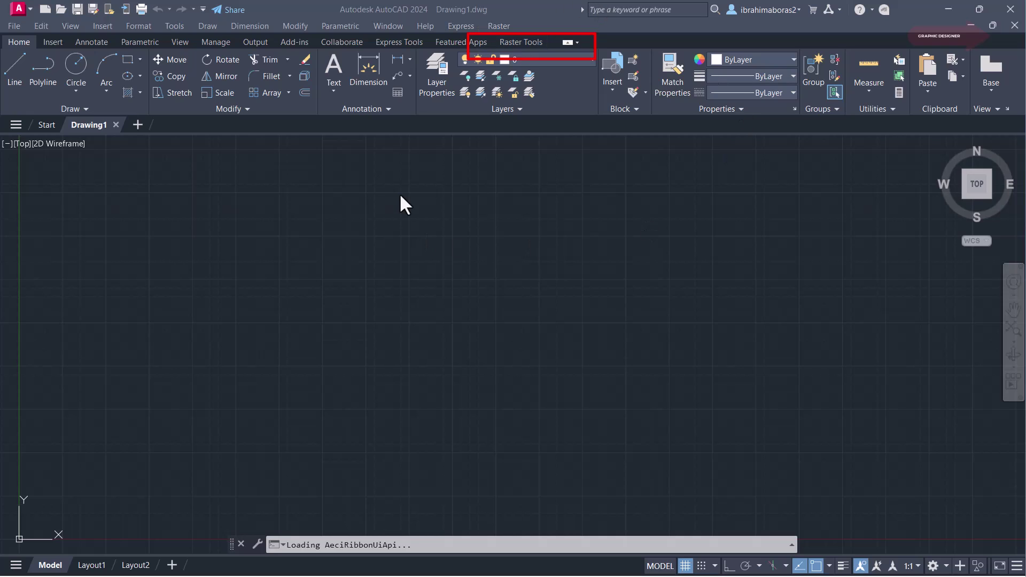
Switch to Raster Tools so Raster Design 2024 loads and the Insert Image dialog appears.
click(521, 40)
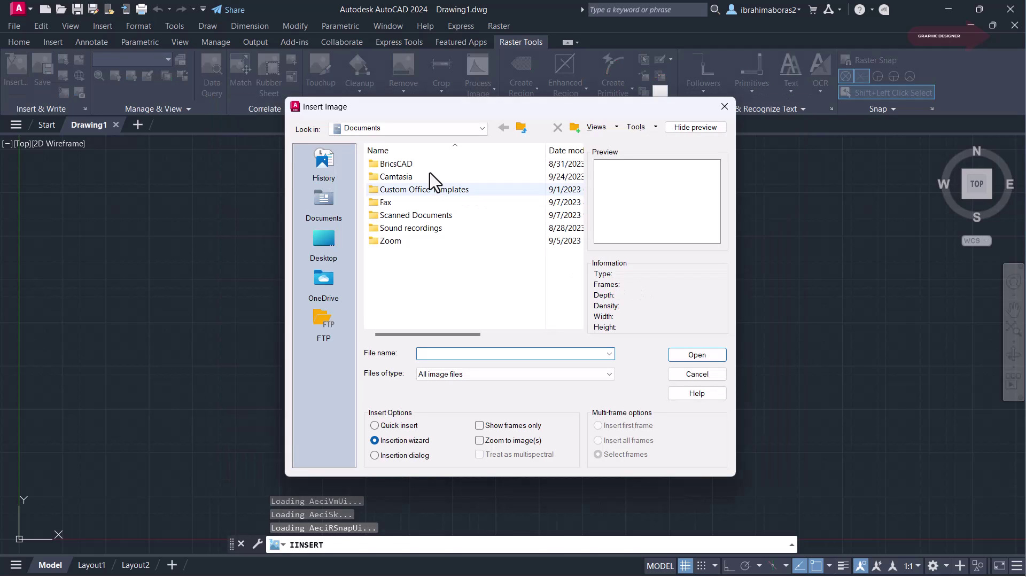
Open Building Model.jpg from D:\autocad\Add imge raster tools with Zoom to image(s) enabled.
click(481, 128)
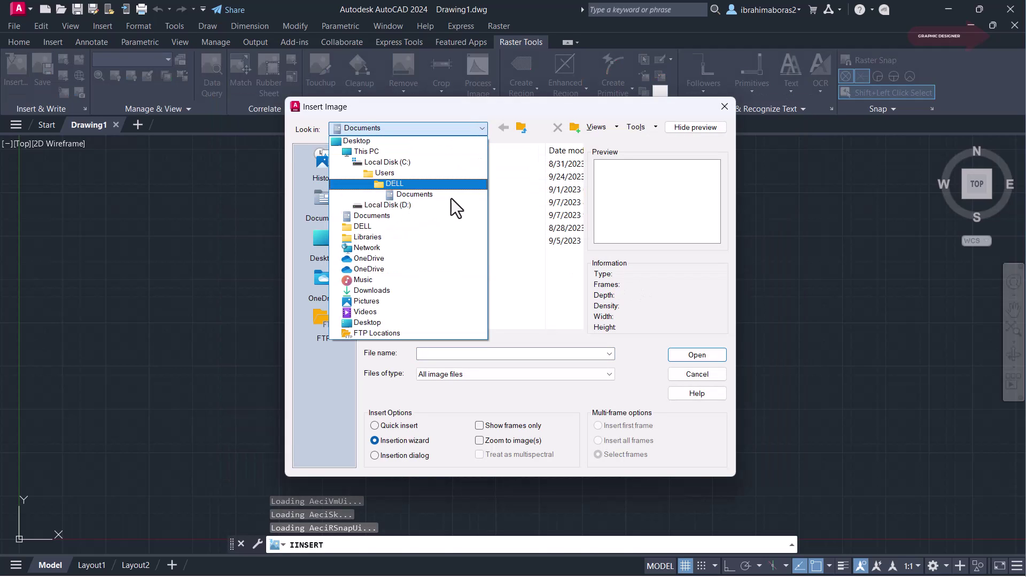
click(444, 206)
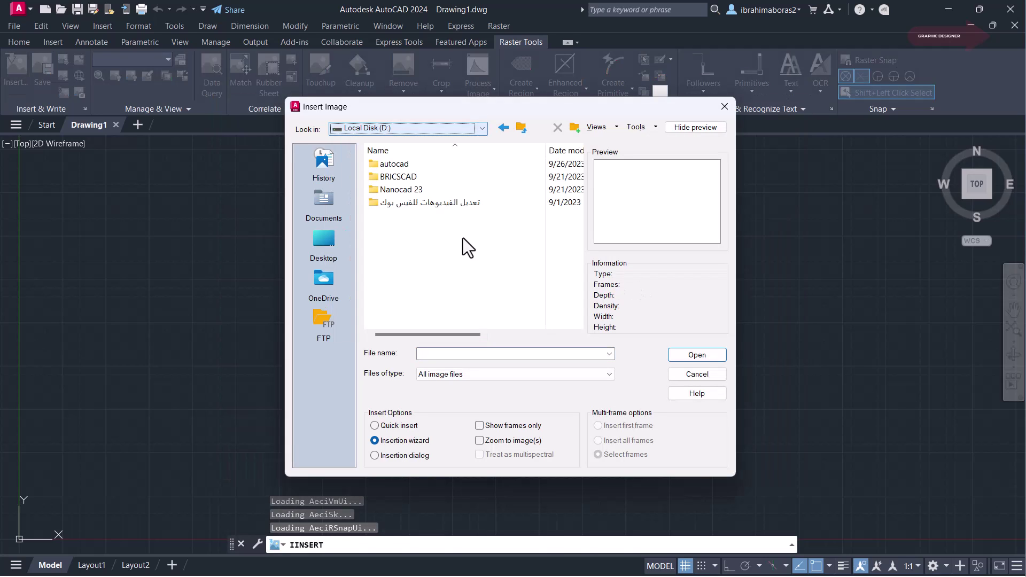
double_click(395, 166)
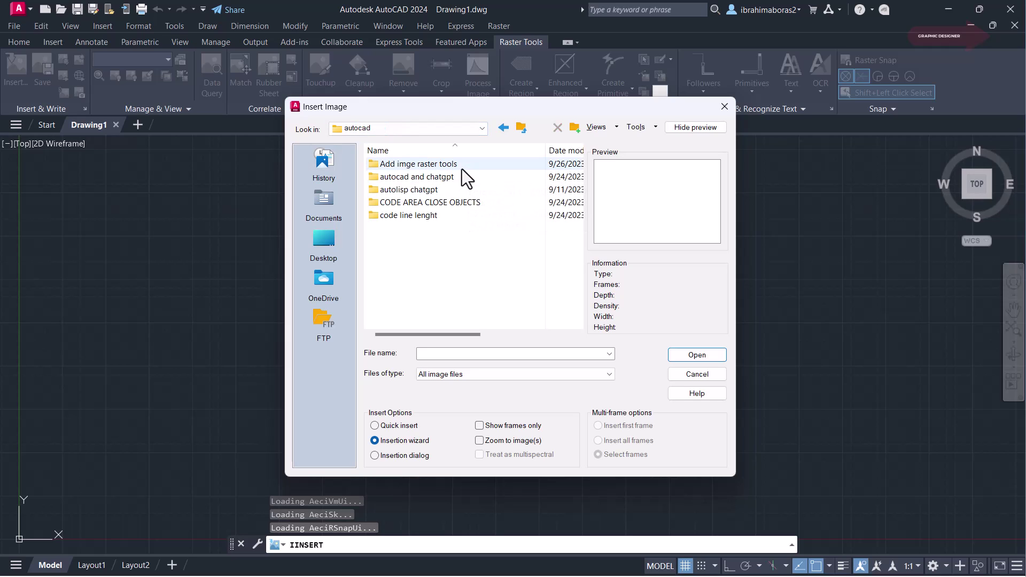
double_click(460, 166)
click(400, 166)
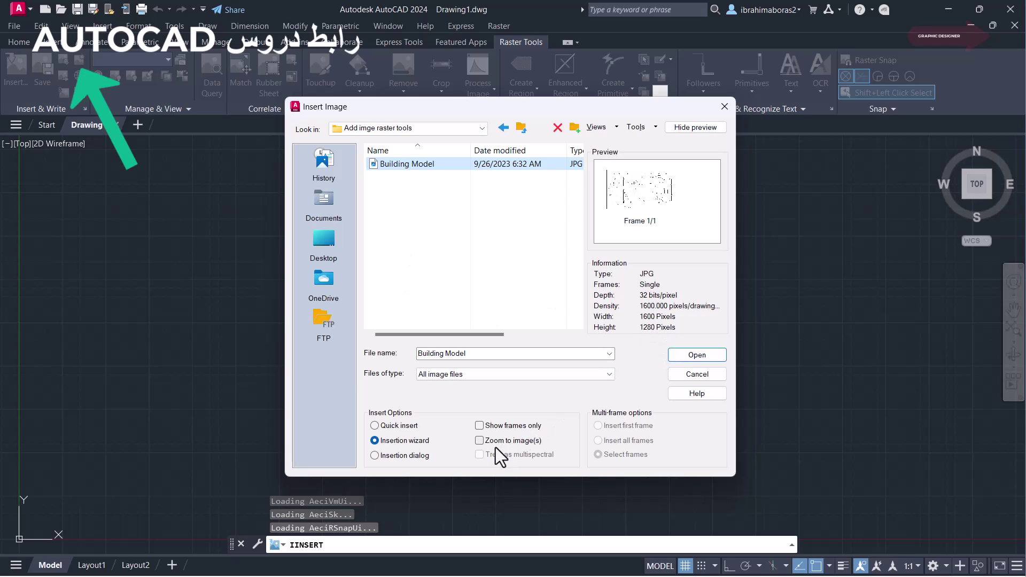
click(479, 441)
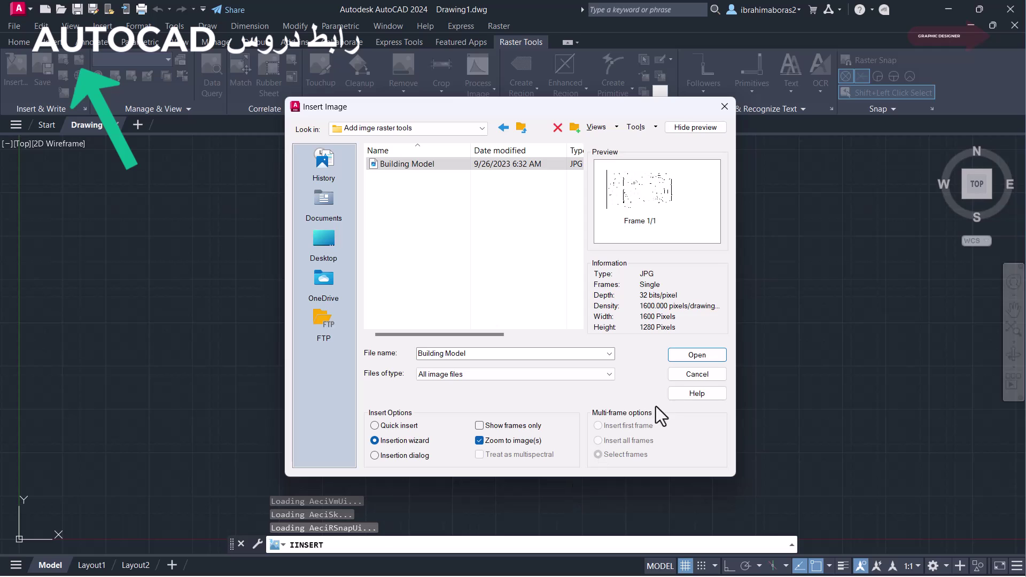
click(694, 357)
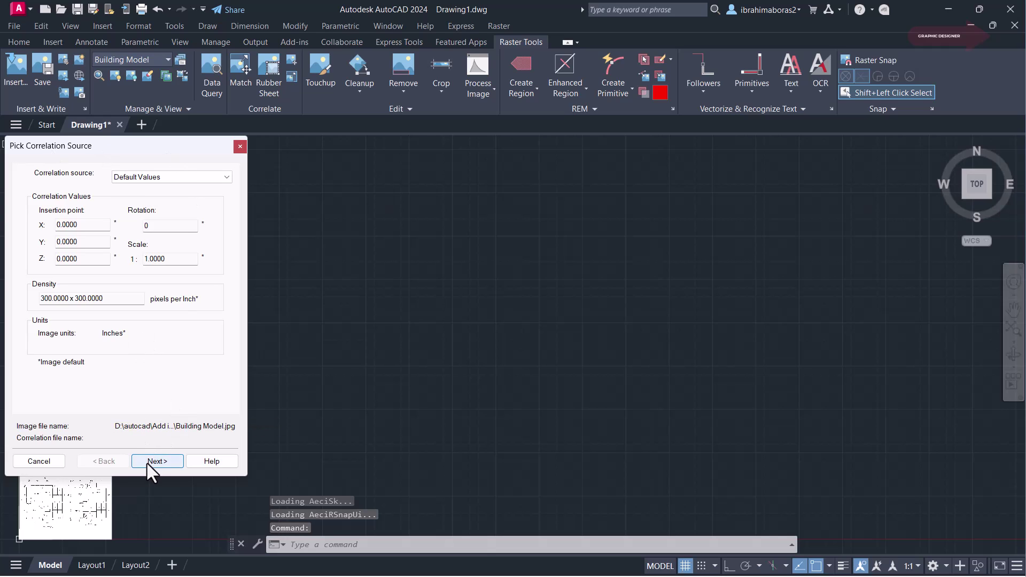
Accept the default correlation values (origin, rotation 0, scale 1) and finish inserting the image.
click(165, 463)
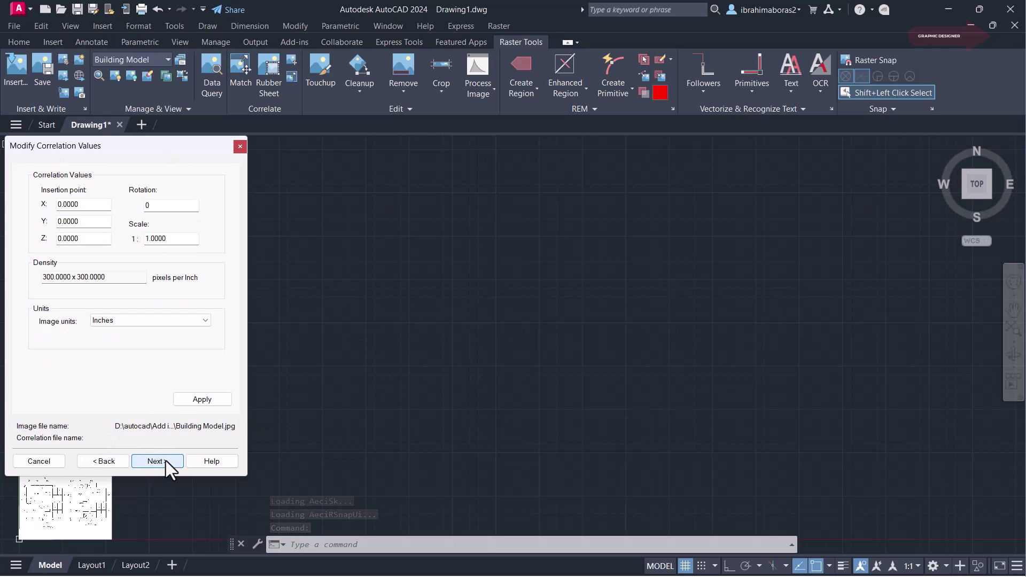
click(165, 460)
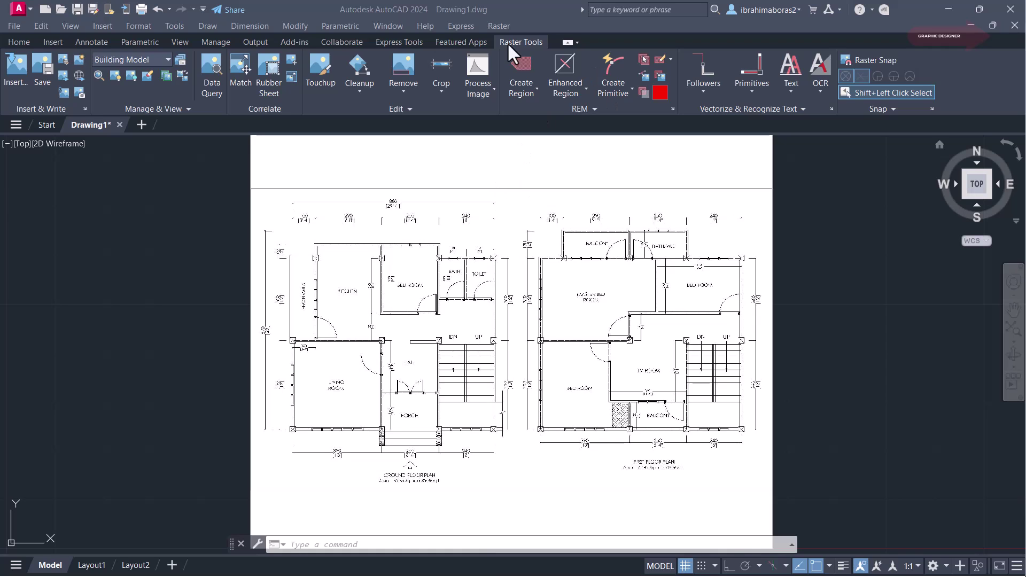
Change the floor plan image's colour depth to Bitonal with IDEPTH.
click(493, 88)
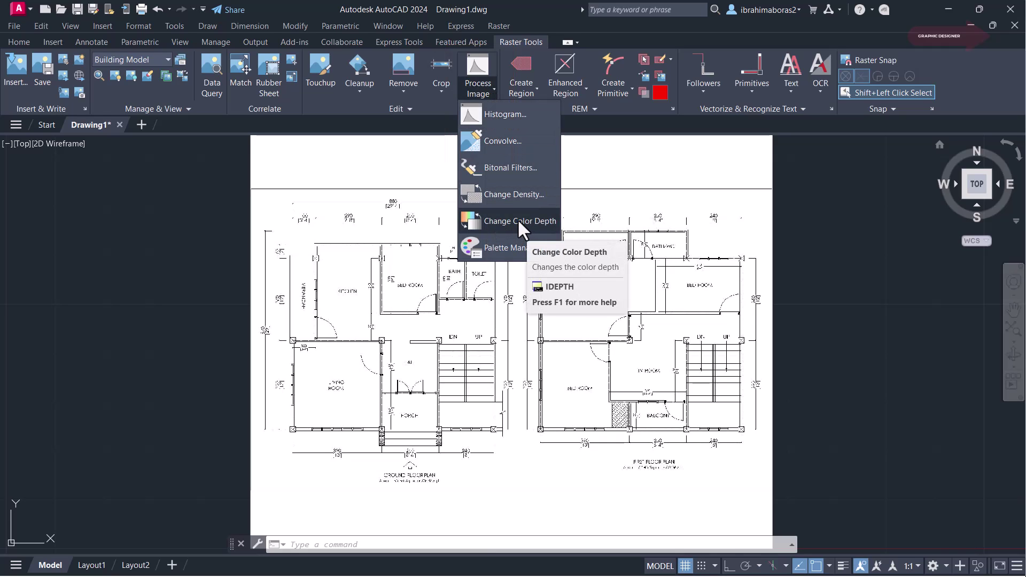
click(517, 219)
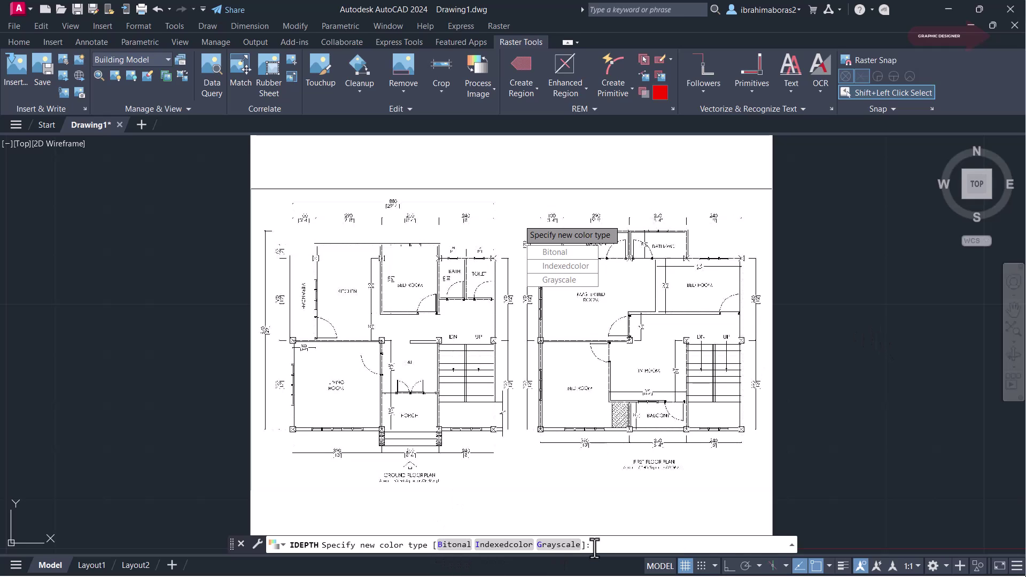
text(b)
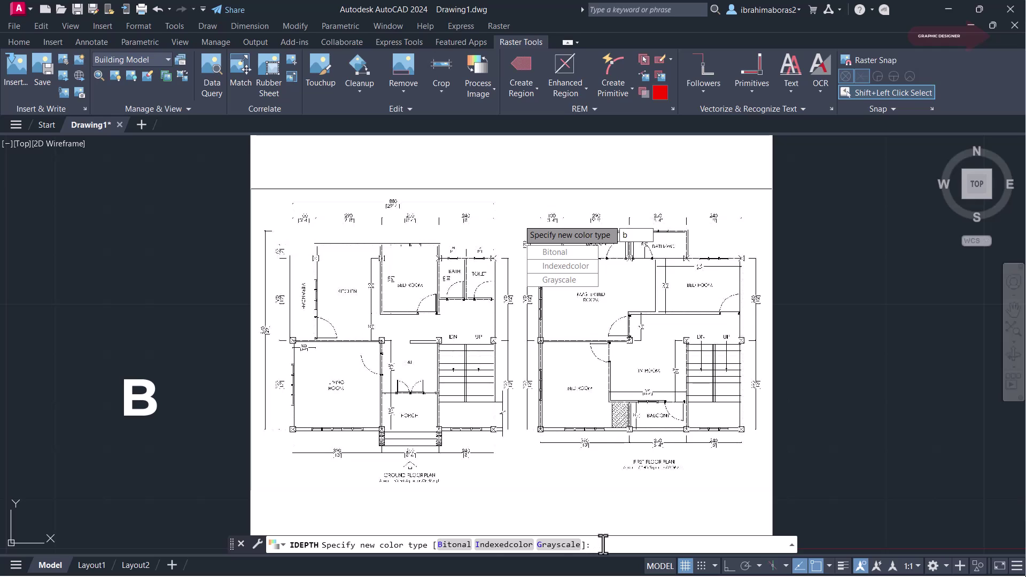
key(Return)
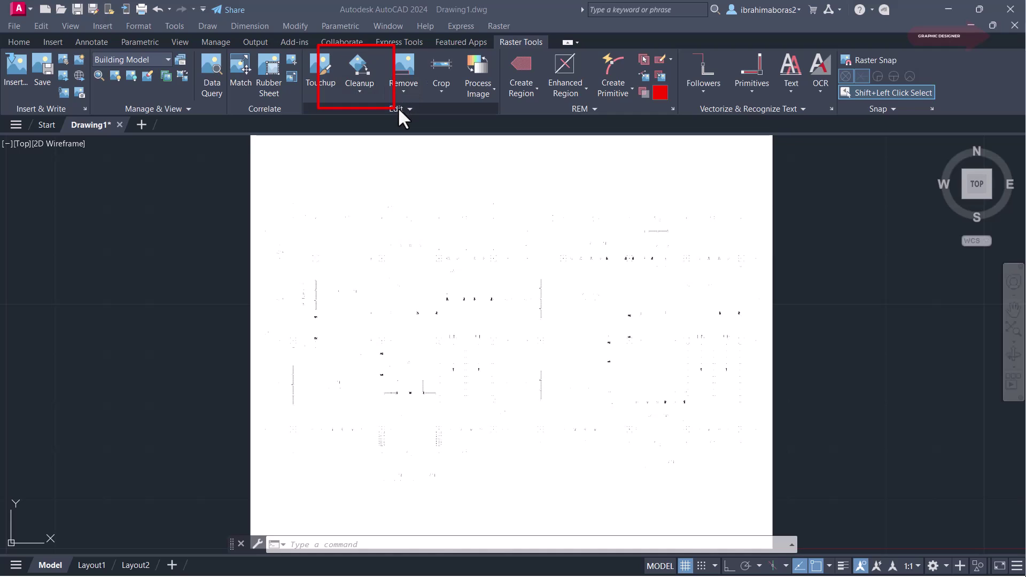
Clean up the bitonal image so the floor plan linework shows crisply.
click(358, 89)
click(360, 183)
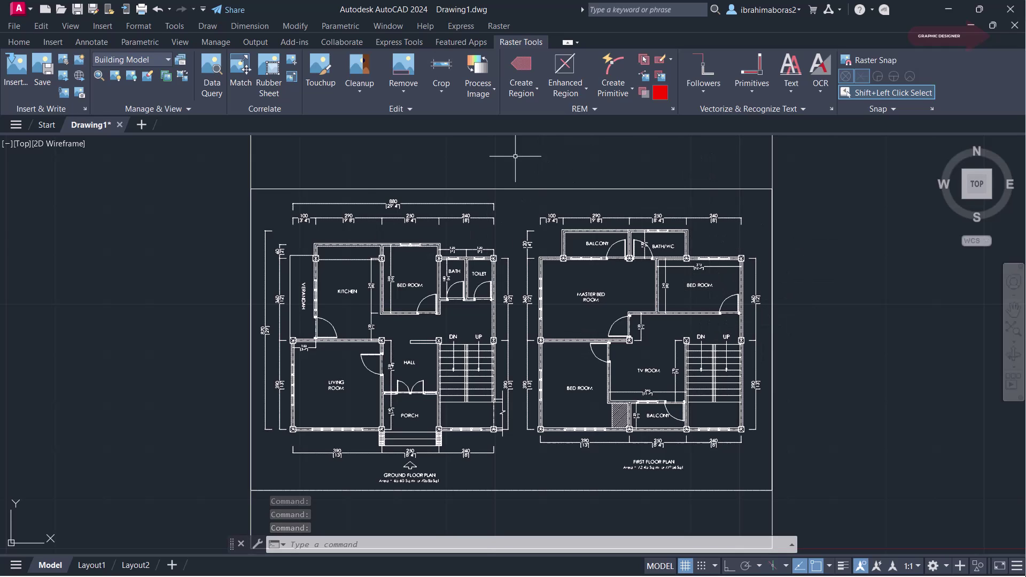
scroll(726, 288, down, 4)
scroll(688, 317, up, 4)
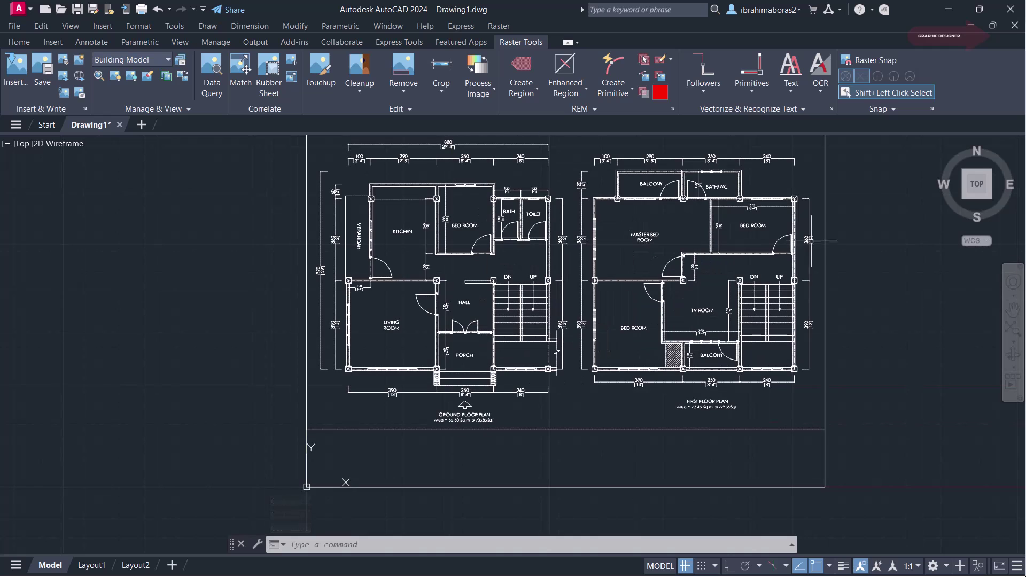
scroll(753, 261, up, 2)
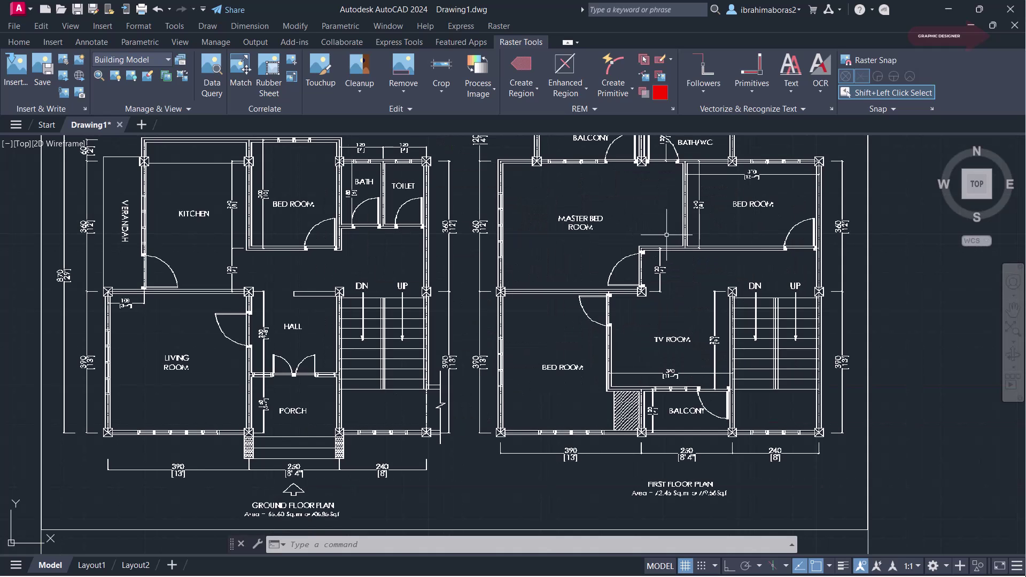
scroll(667, 235, up, 5)
Draw selection windows around the master bedroom door area and reposition both plans in view.
click(697, 270)
click(681, 342)
click(636, 266)
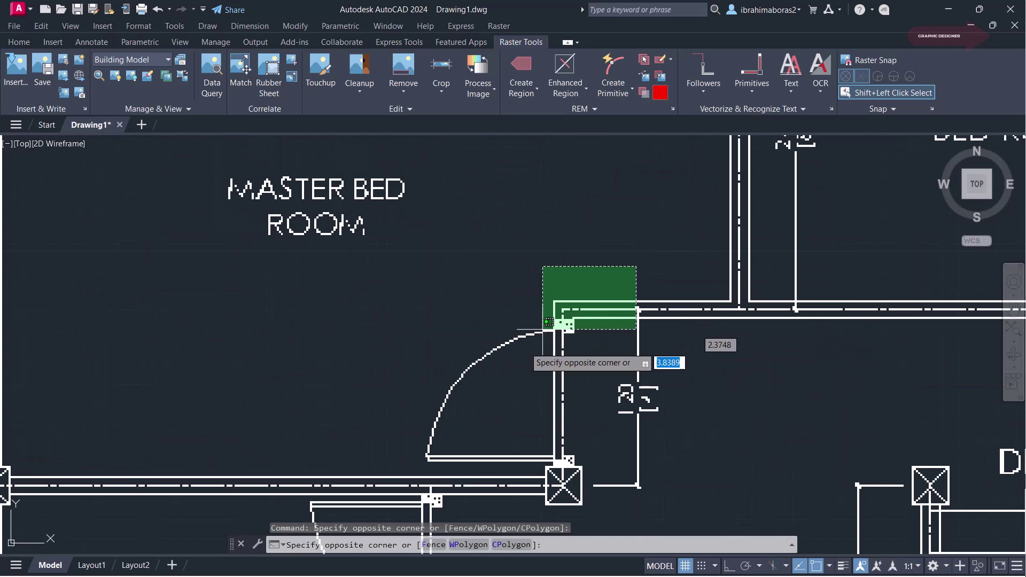
click(549, 321)
scroll(716, 378, down, 4)
click(598, 334)
click(575, 357)
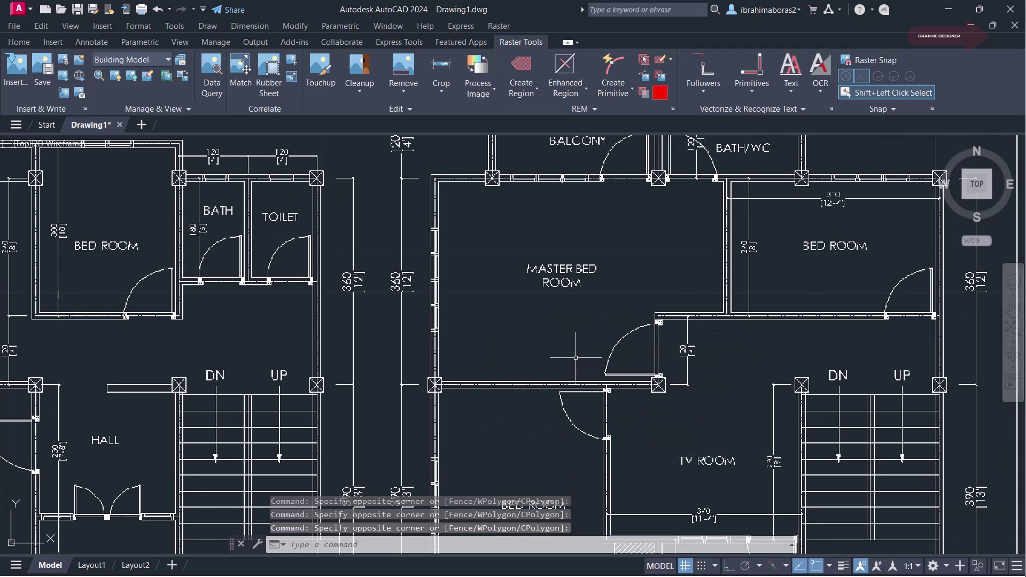
scroll(575, 357, down, 5)
scroll(650, 278, up, 1)
scroll(649, 278, up, 2)
click(654, 271)
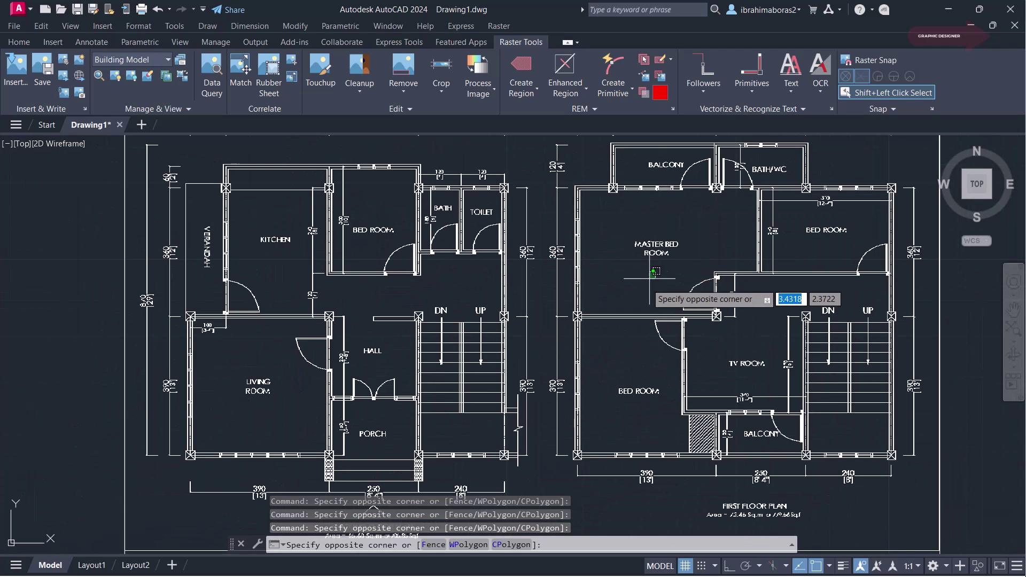
click(609, 374)
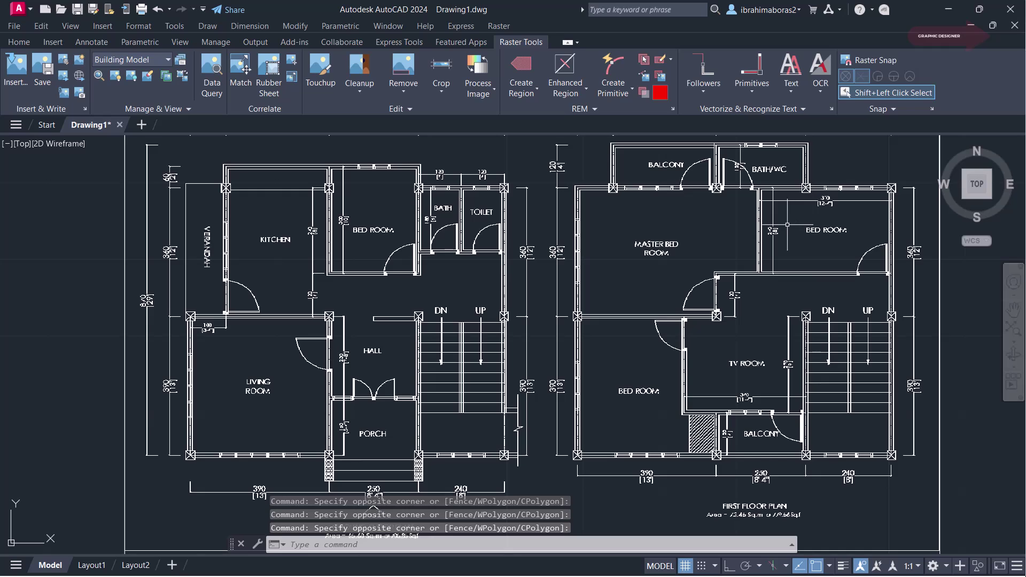
middle_drag(587, 347, 617, 377)
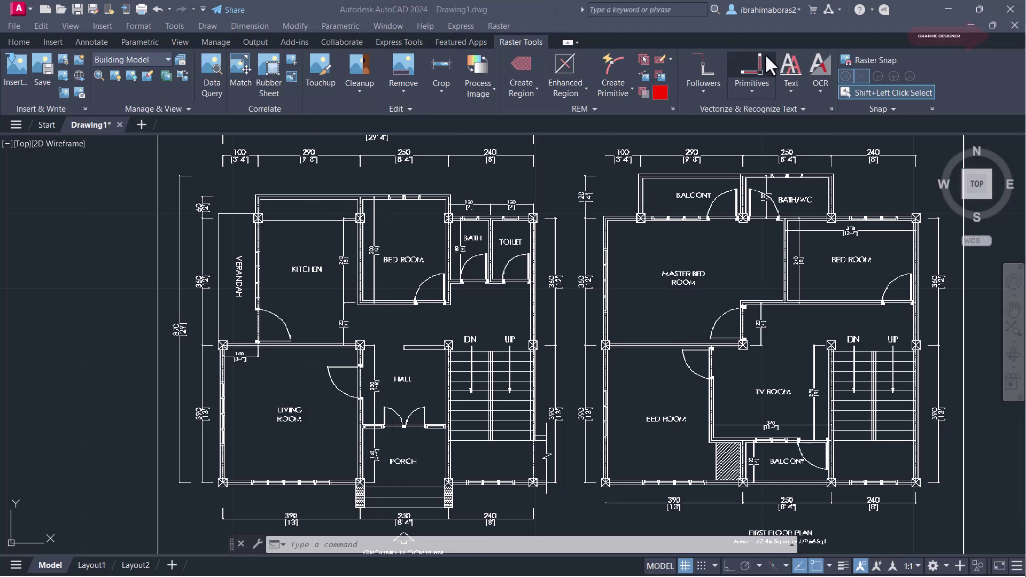
Trace the top wall edge at the master bedroom corner as a VLINE vector line.
click(752, 91)
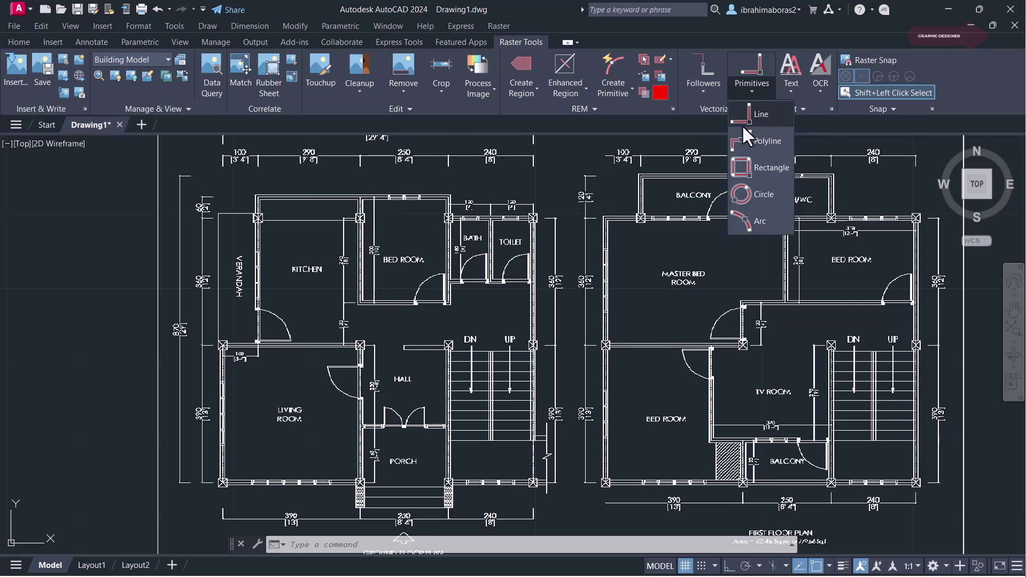
click(758, 114)
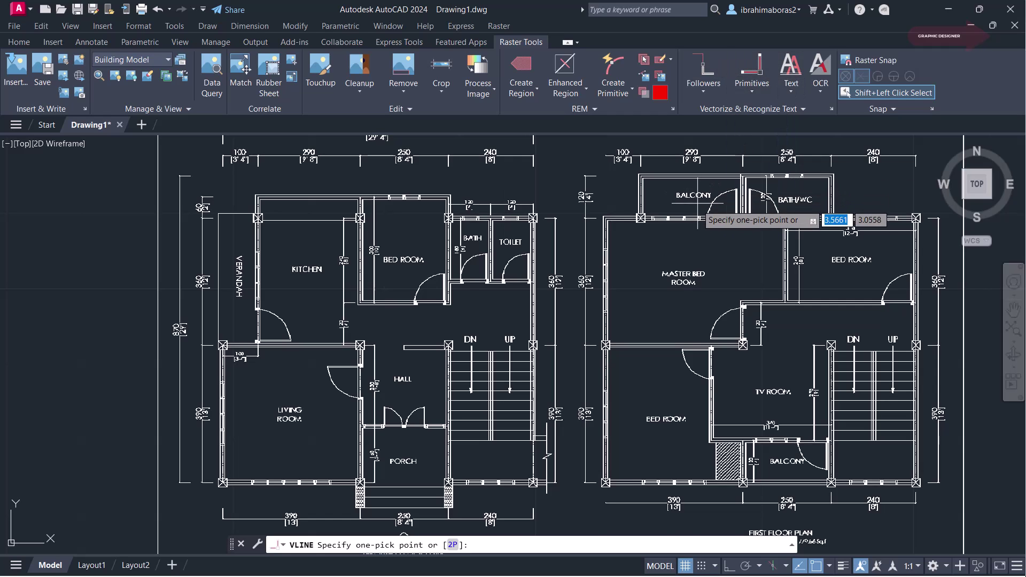
scroll(632, 210, up, 3)
scroll(614, 209, up, 4)
scroll(604, 206, up, 1)
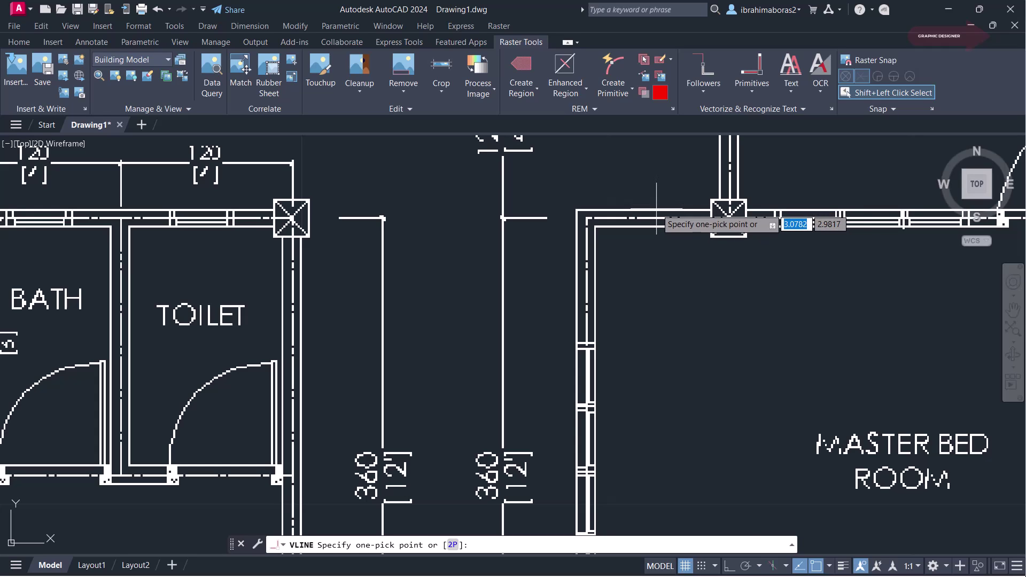
click(656, 209)
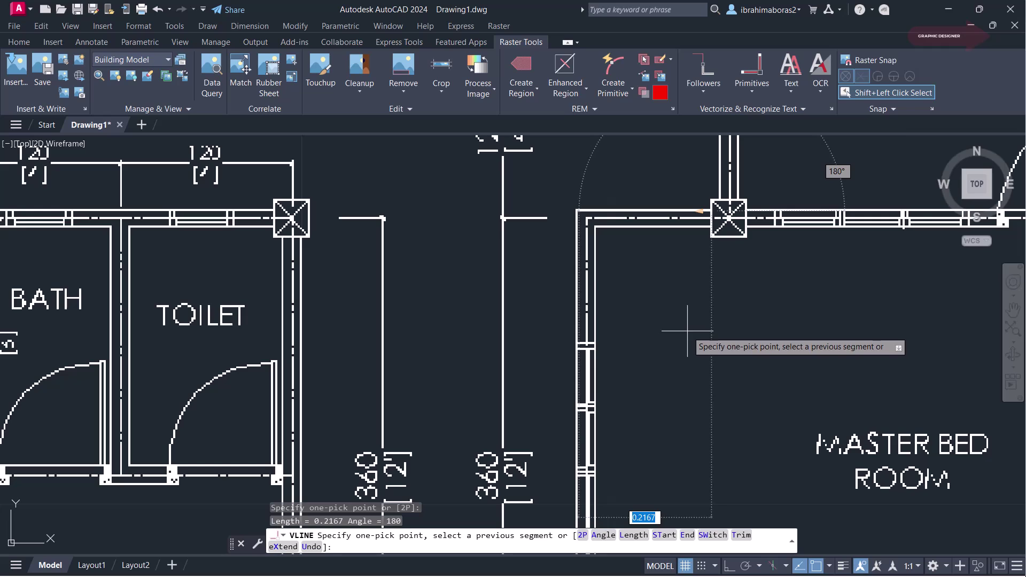
click(711, 211)
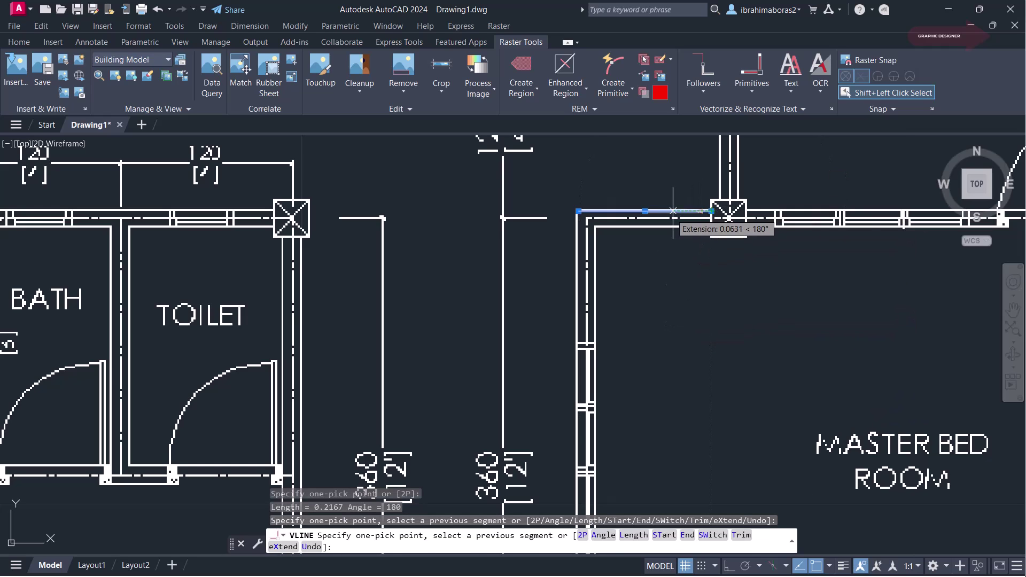
click(579, 212)
right_click(628, 261)
click(671, 271)
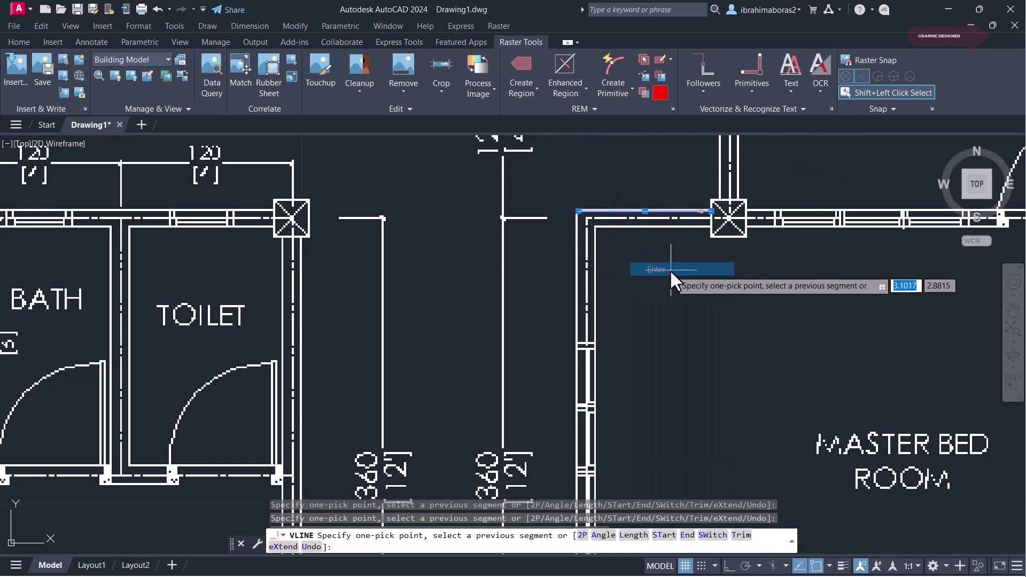
right_click(669, 271)
click(674, 276)
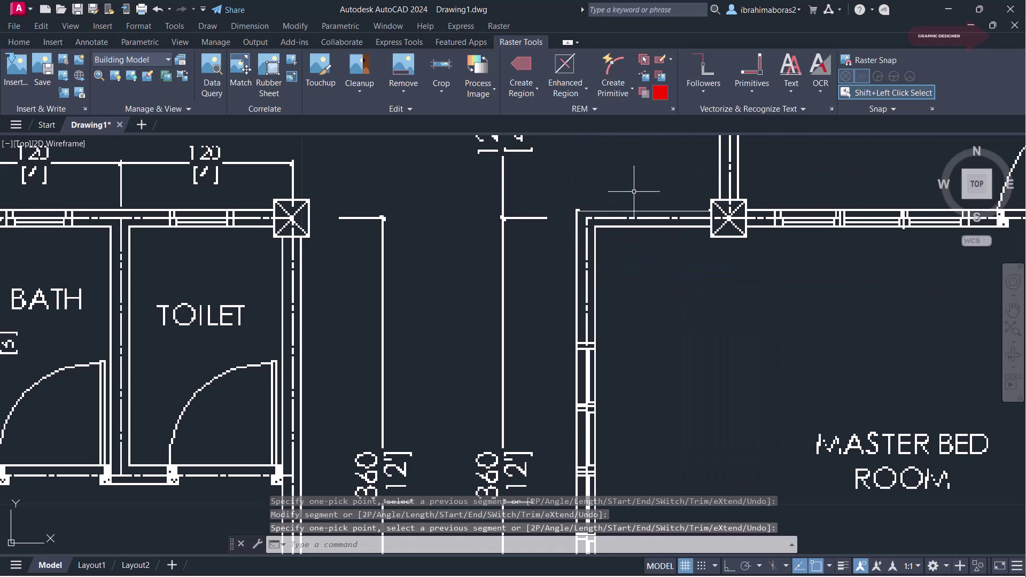
scroll(636, 184, up, 6)
click(683, 274)
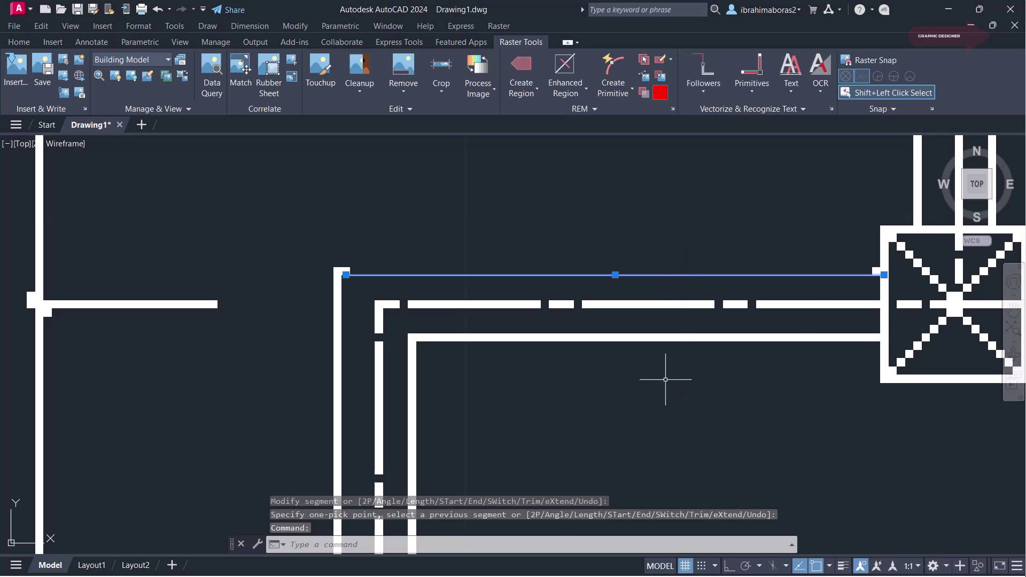
scroll(663, 251, down, 4)
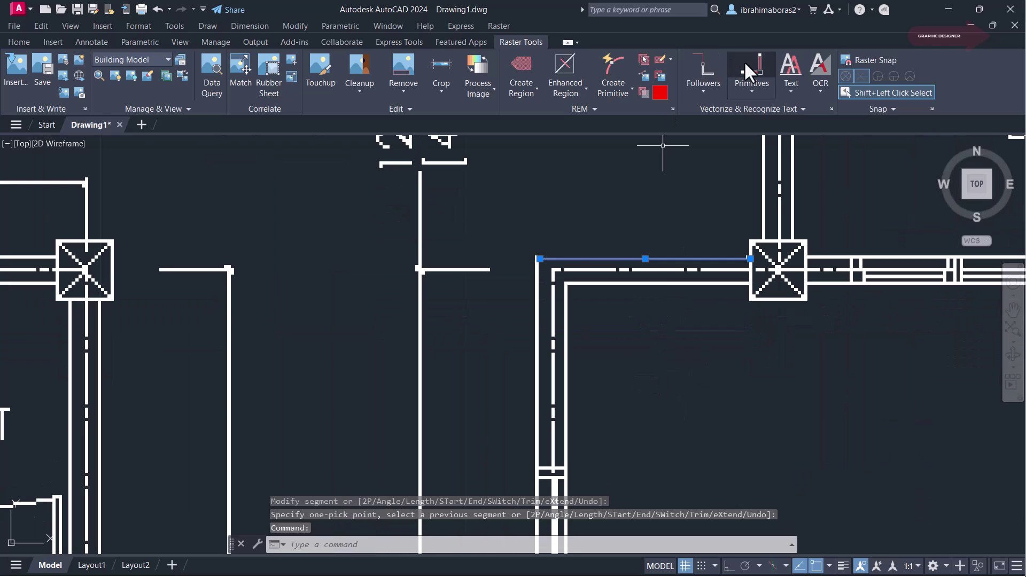
Trace the left exterior wall beside the master bedroom as a vertical vector line.
key(Return)
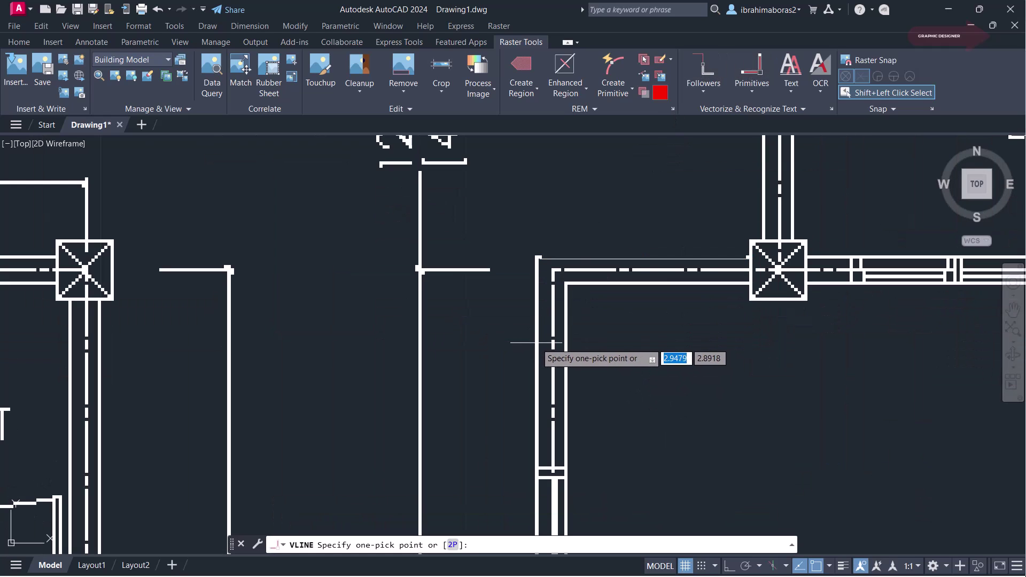
click(553, 345)
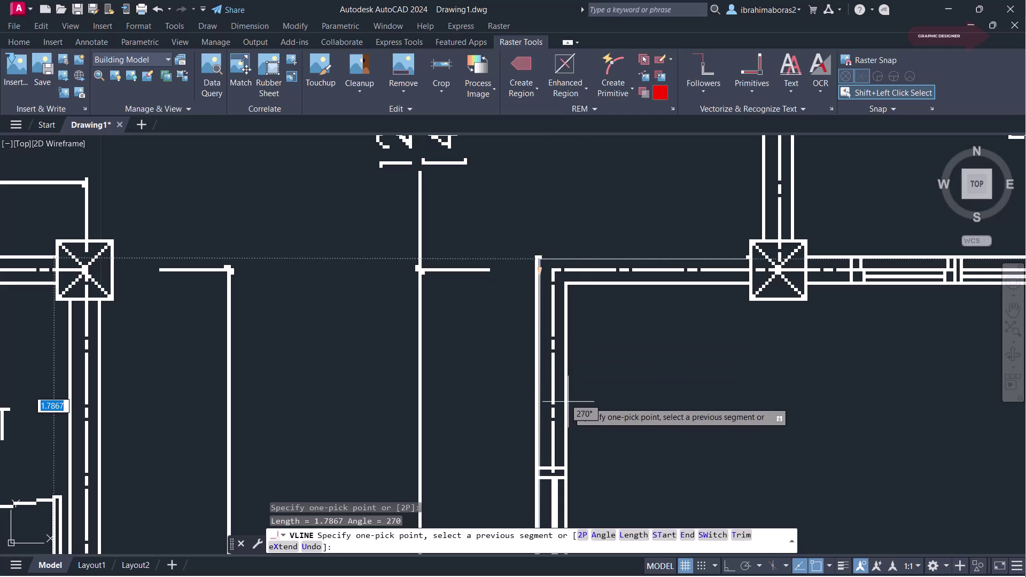
click(540, 259)
middle_drag(544, 447, 544, 412)
scroll(543, 412, up, 3)
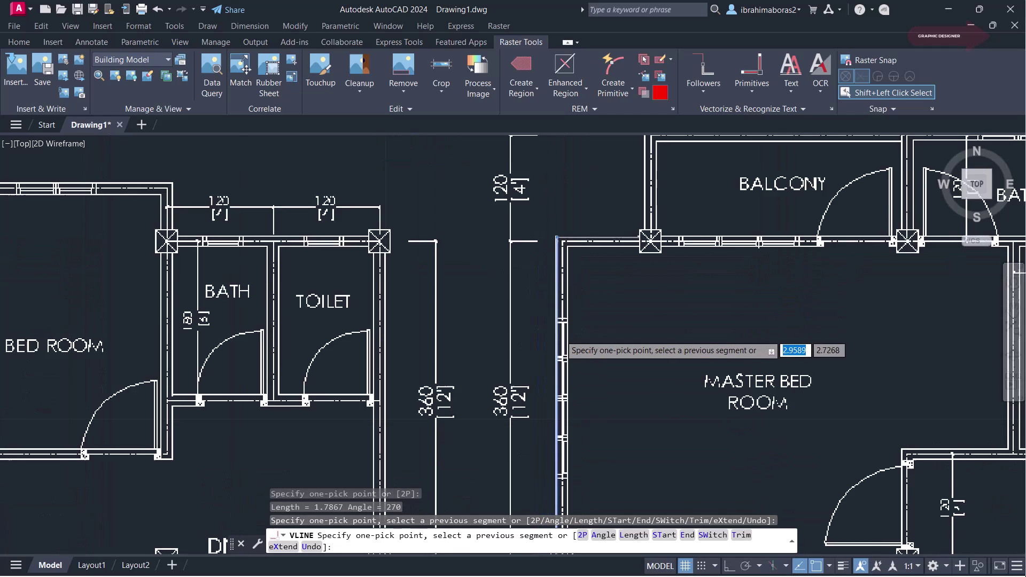
scroll(544, 411, down, 4)
middle_drag(584, 539, 619, 403)
scroll(618, 403, down, 4)
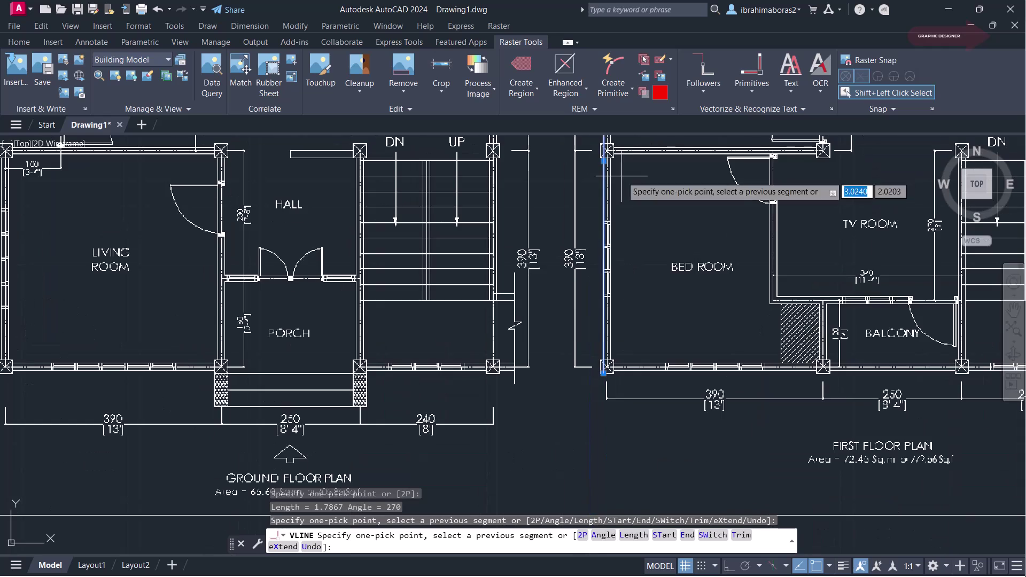
scroll(595, 401, up, 4)
scroll(628, 288, up, 3)
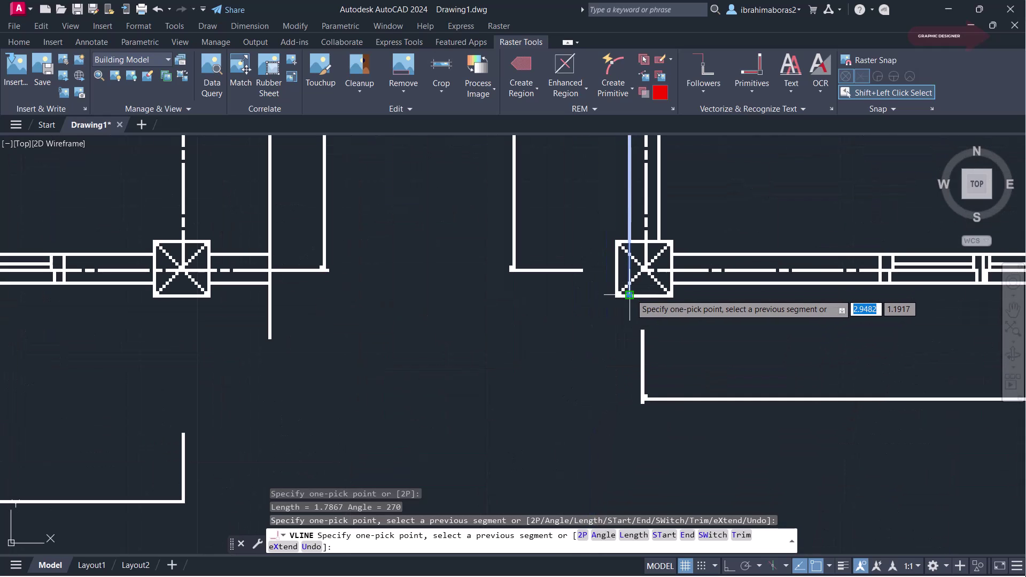
click(628, 294)
right_click(612, 256)
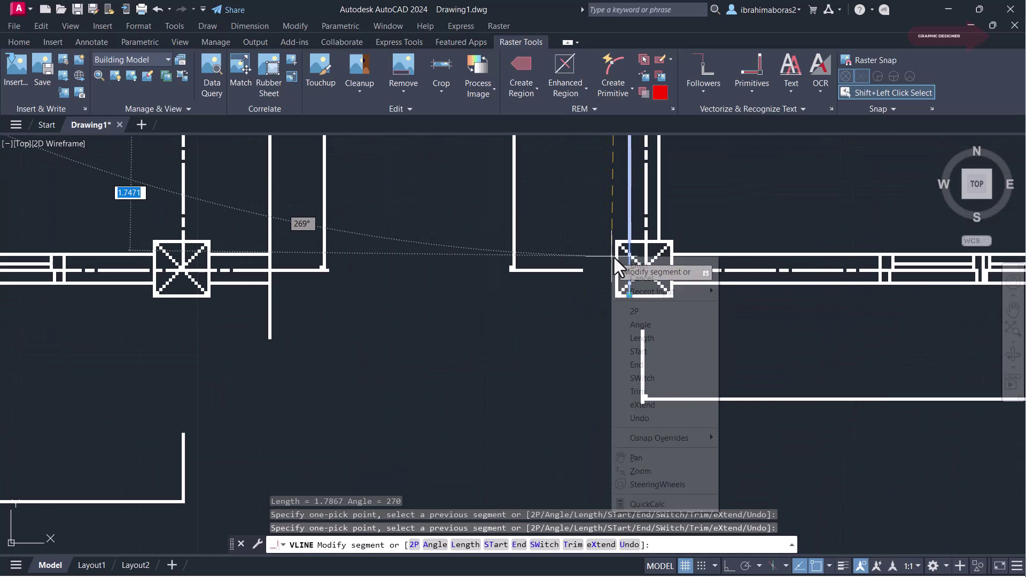
click(636, 264)
right_click(612, 266)
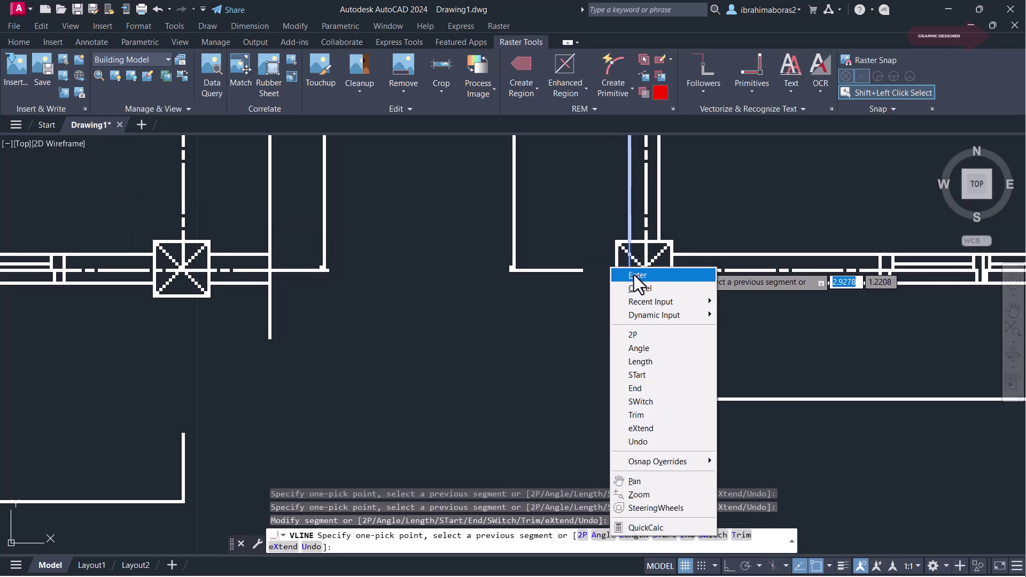
click(636, 273)
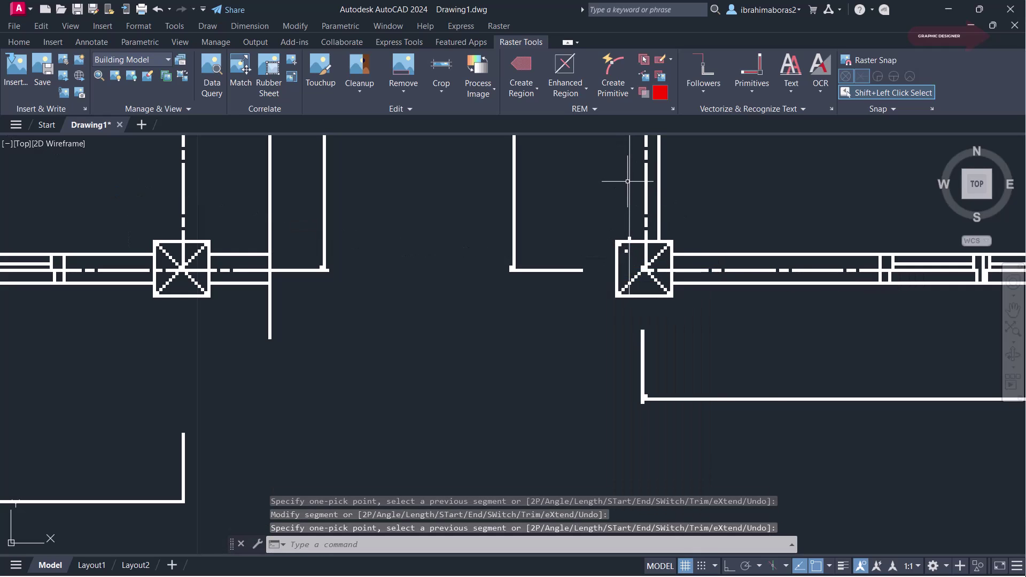
key(Return)
scroll(668, 203, down, 8)
scroll(673, 212, up, 2)
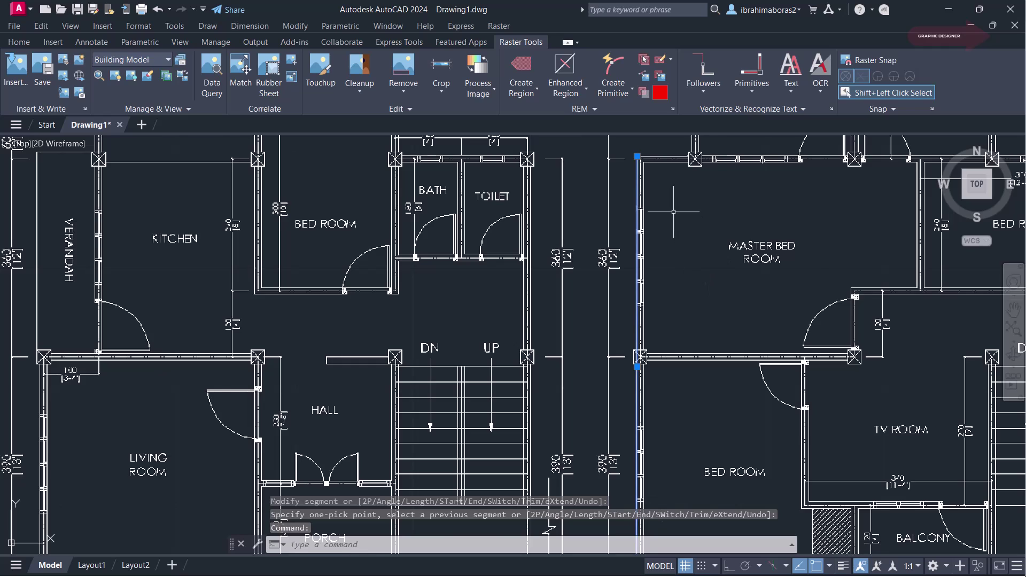
scroll(674, 211, up, 5)
middle_drag(623, 202, 665, 303)
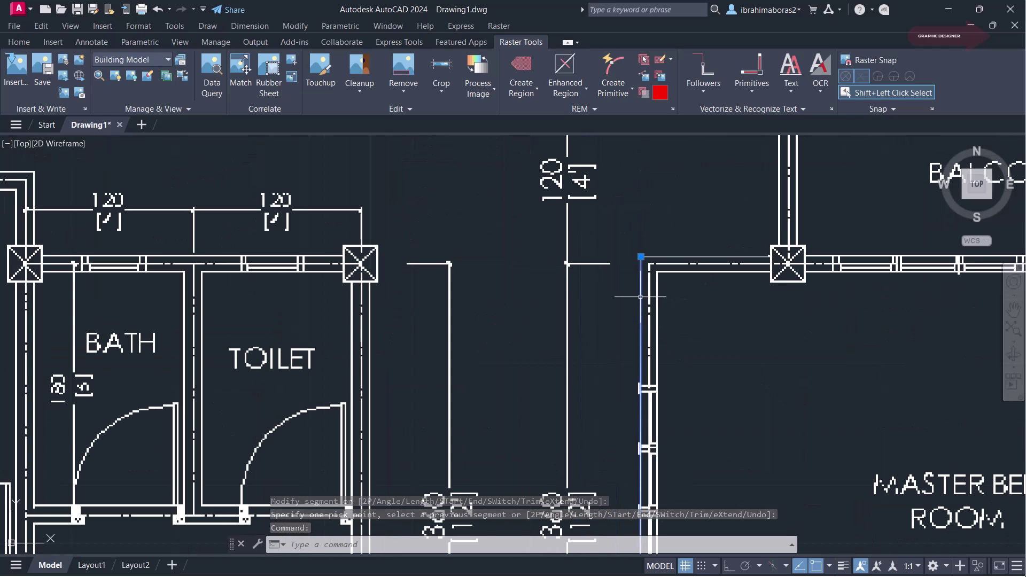
Trace the master bedroom's top wall from the corner to the column as a horizontal line.
key(Escape)
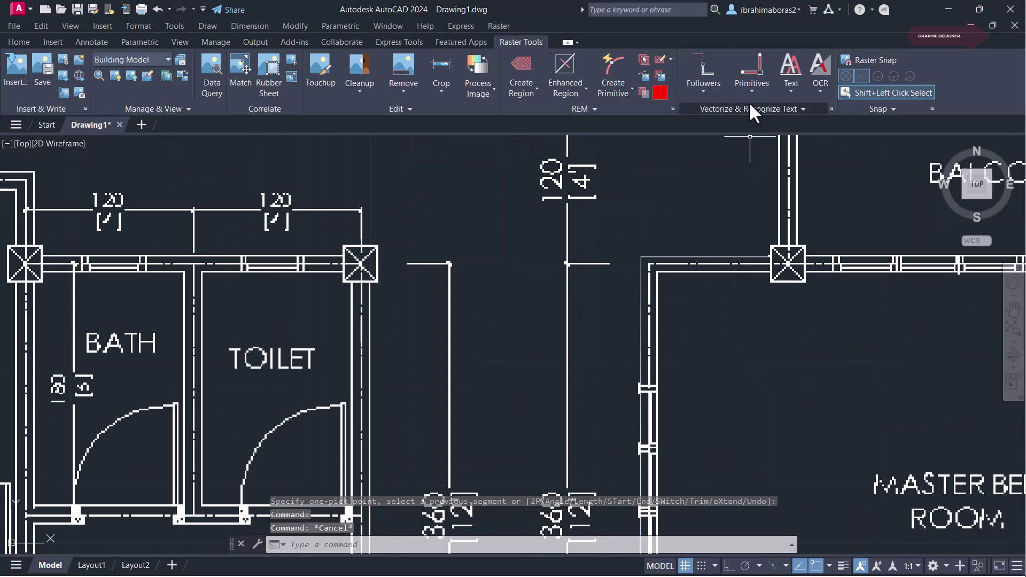
click(753, 72)
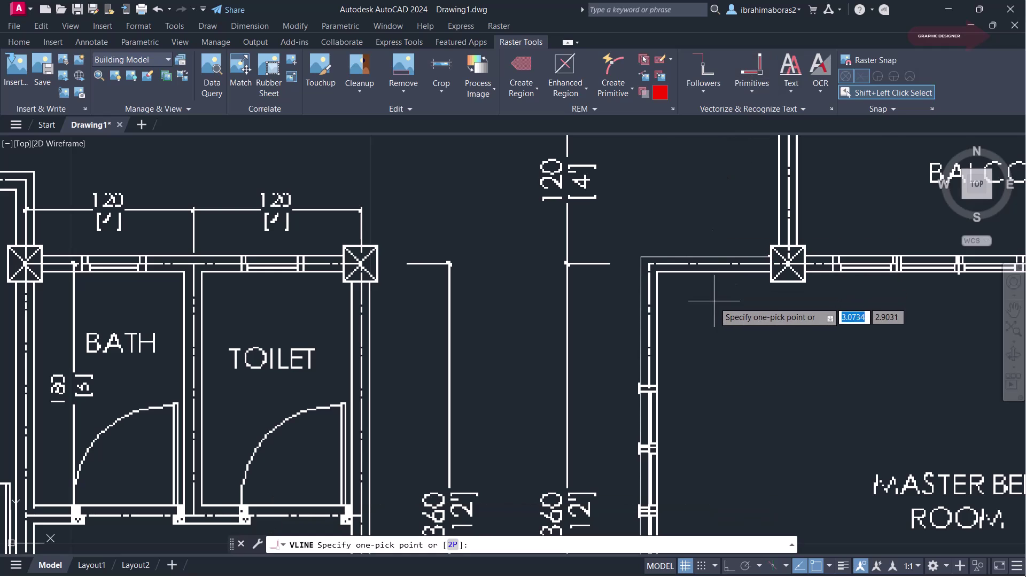
click(714, 263)
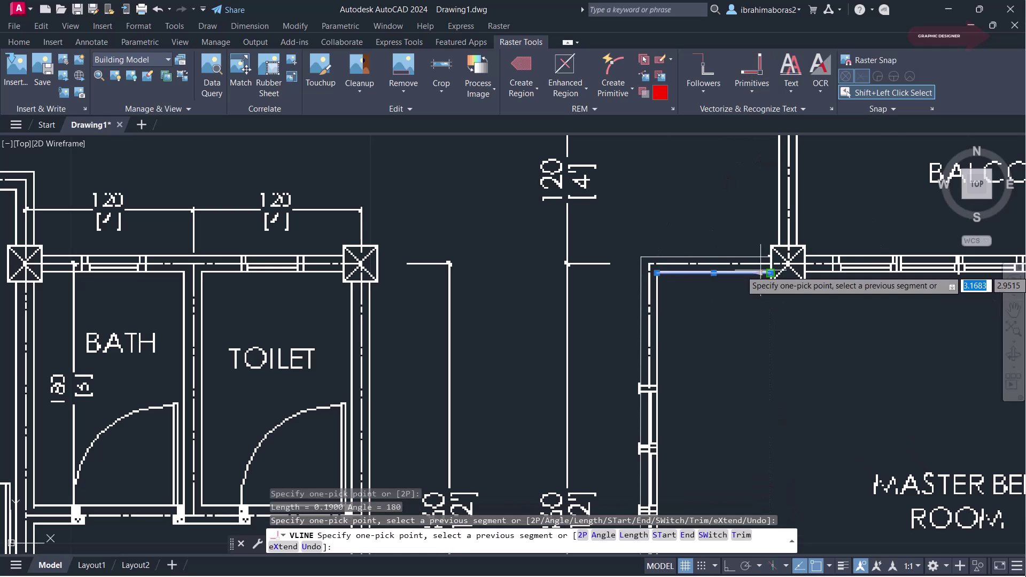
right_click(738, 331)
click(768, 84)
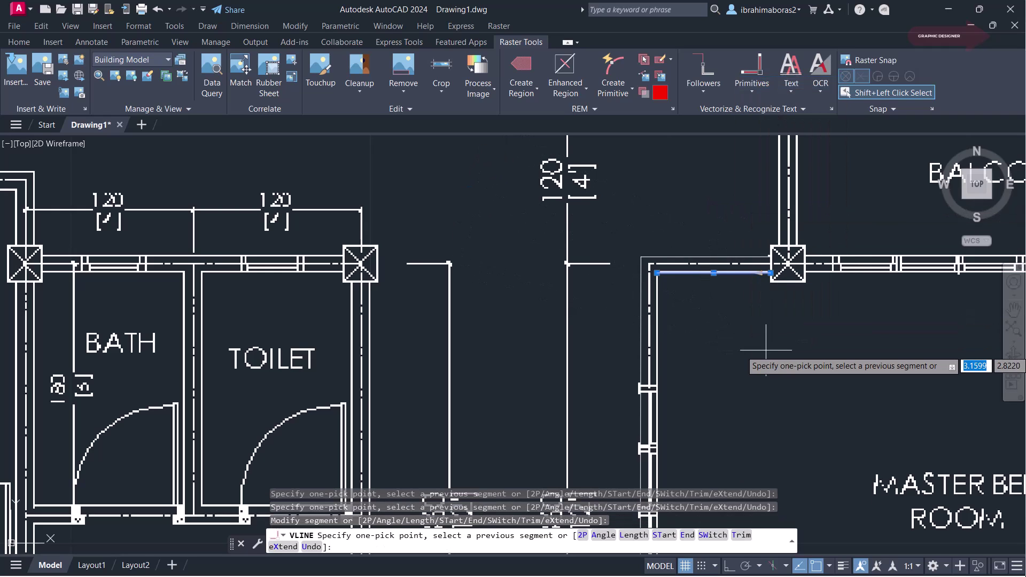
right_click(750, 320)
click(795, 59)
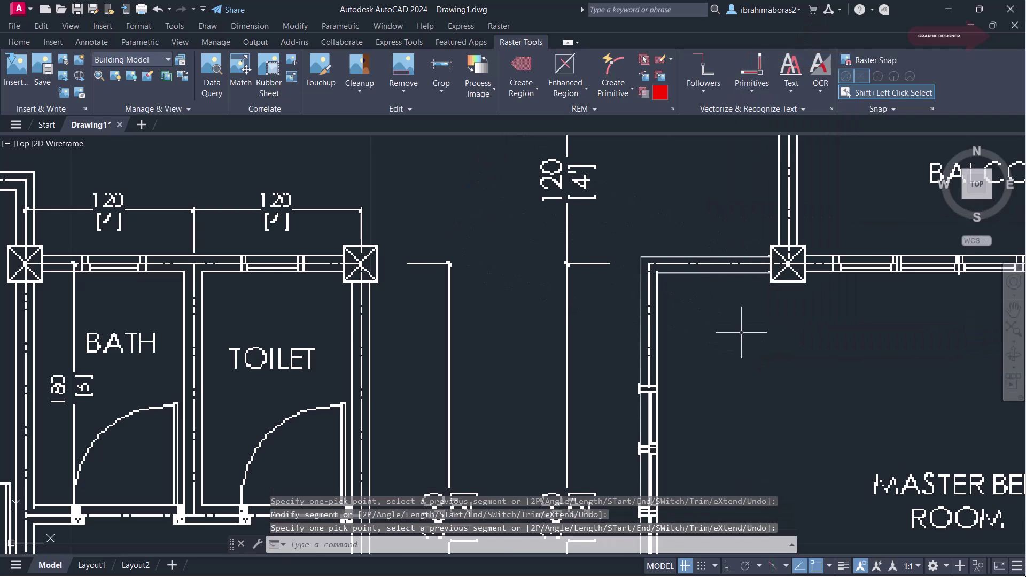
Check the new top-wall line by selecting and deselecting it, then zoom toward the bedroom door.
scroll(747, 331, down, 2)
scroll(684, 246, up, 2)
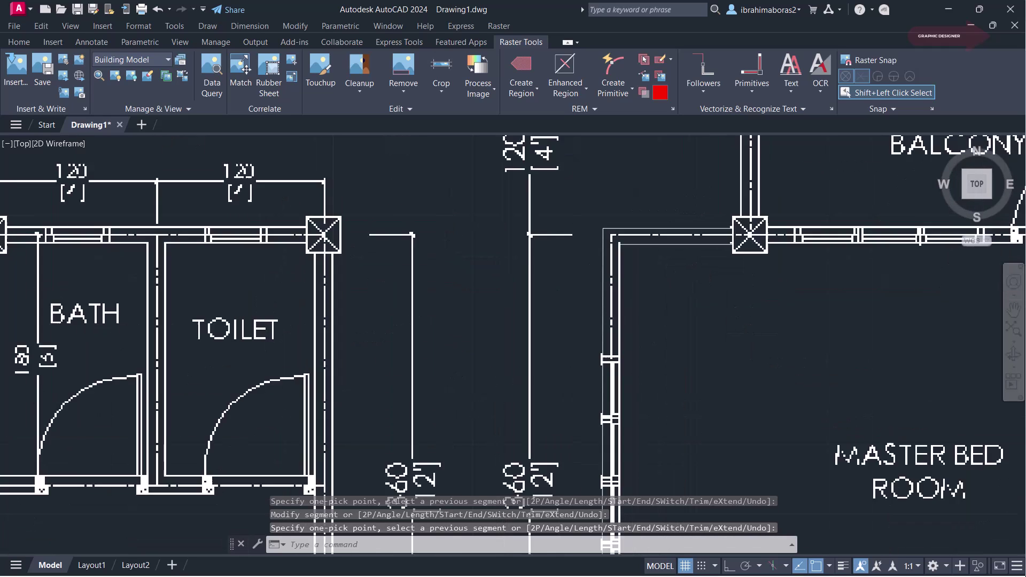
scroll(669, 236, up, 2)
click(669, 240)
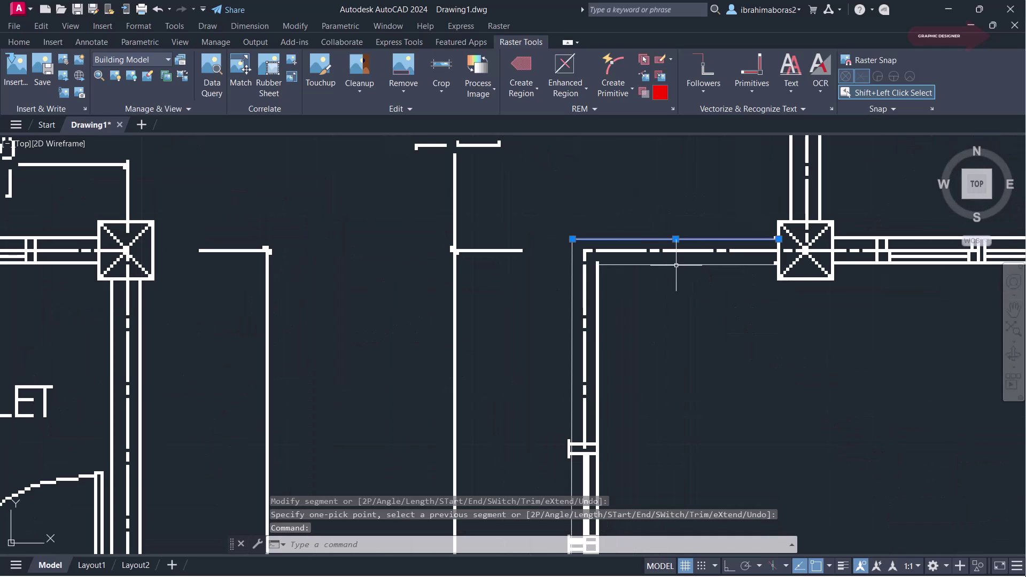
key(Escape)
scroll(693, 390, down, 3)
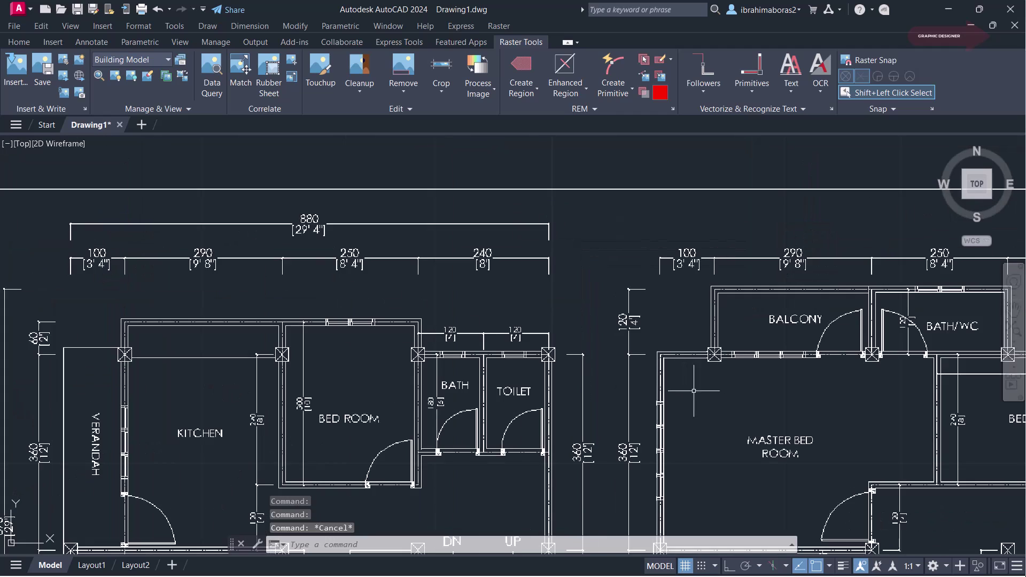
scroll(694, 390, up, 3)
scroll(701, 342, down, 4)
scroll(847, 401, up, 2)
scroll(808, 418, up, 2)
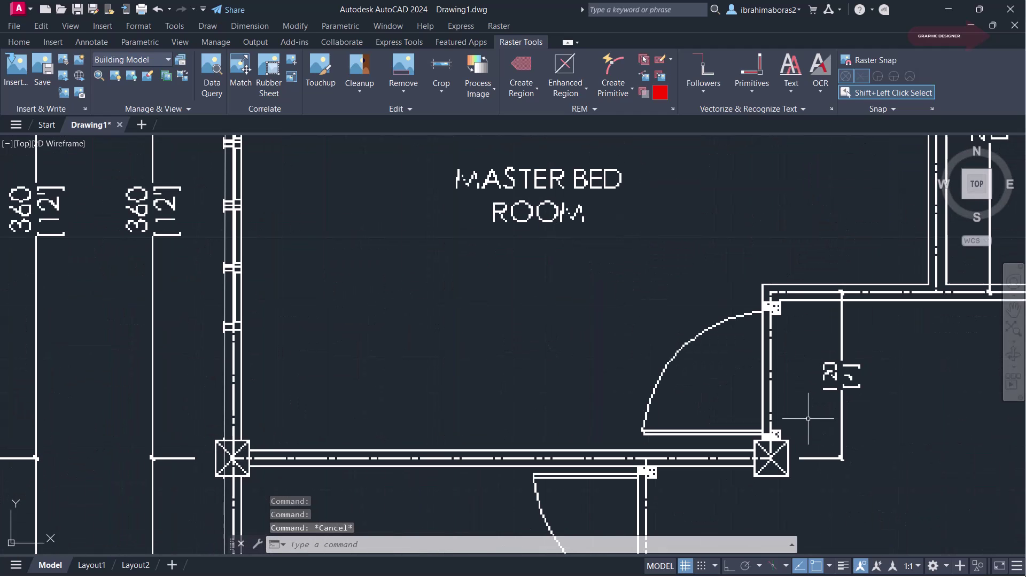
Trace the master bedroom door swing as a vector arc using the Arc primitive.
click(750, 89)
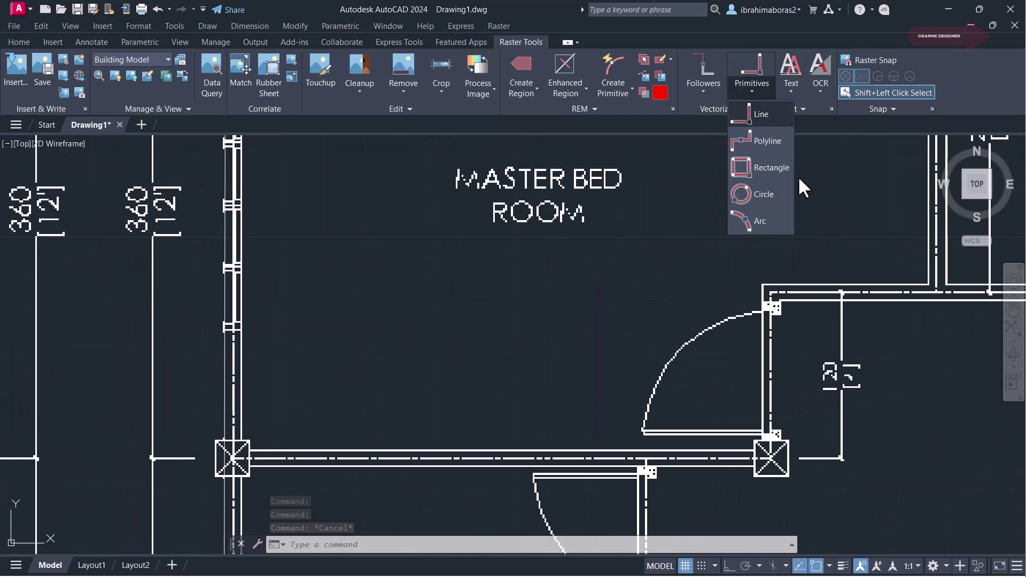
click(754, 223)
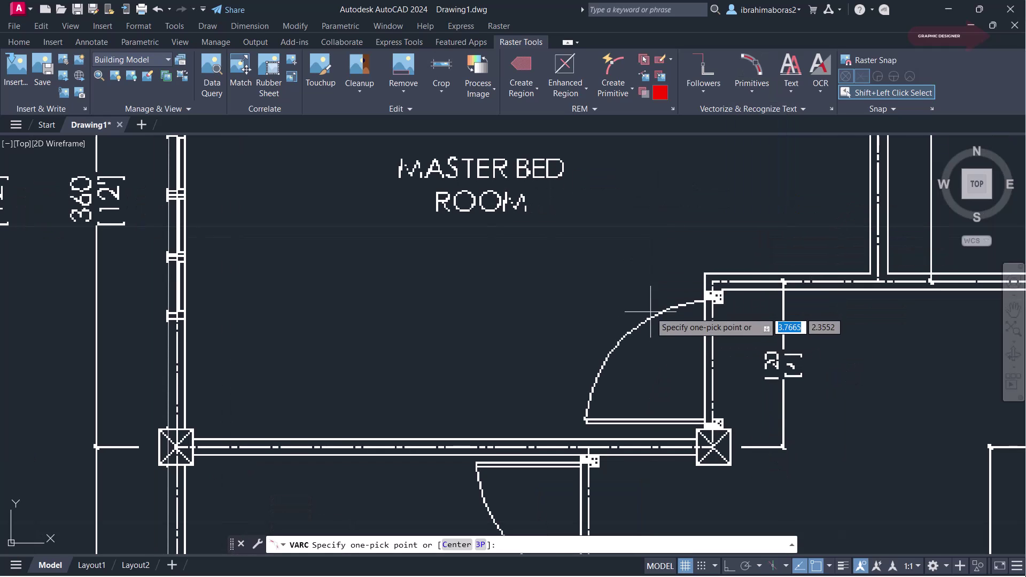
click(626, 335)
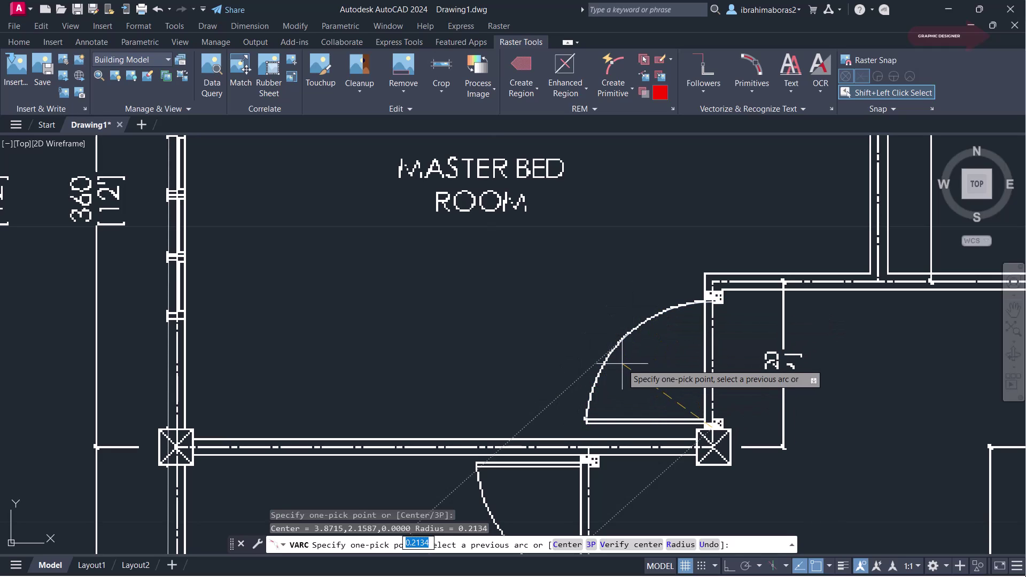
key(Escape)
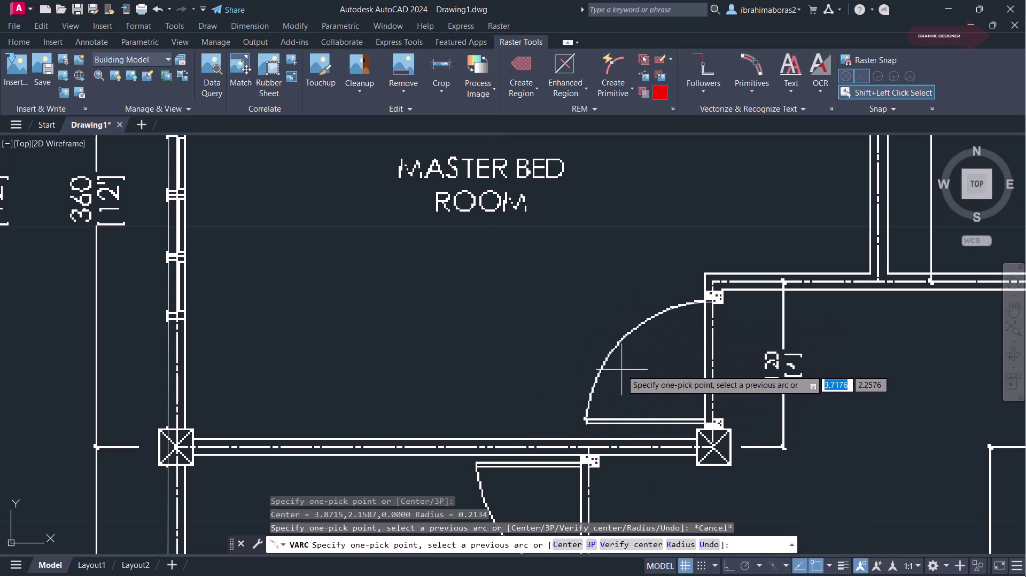
key(Escape)
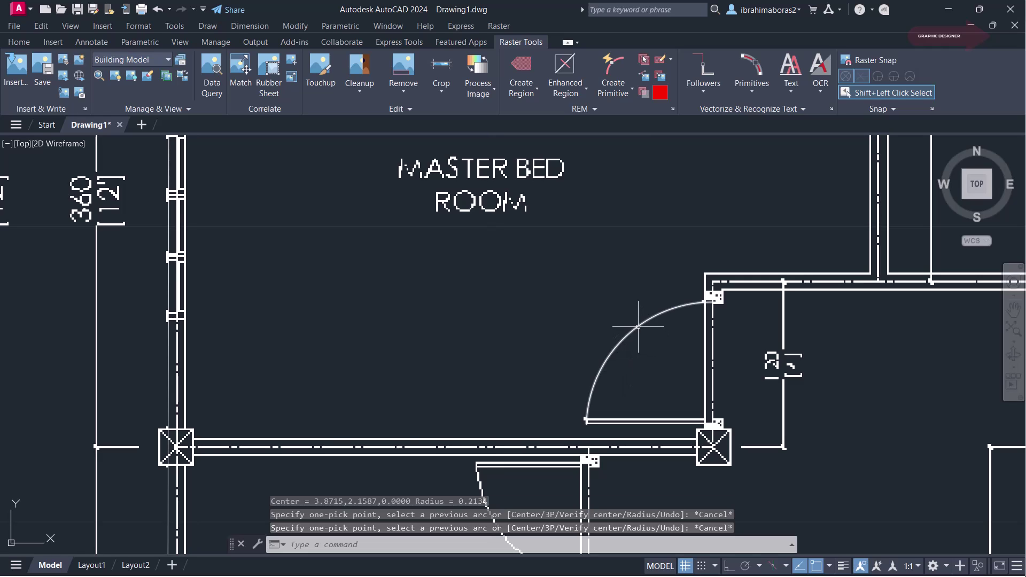
Undo an accidental grip stretch of the door arc and pan to the door below.
click(639, 329)
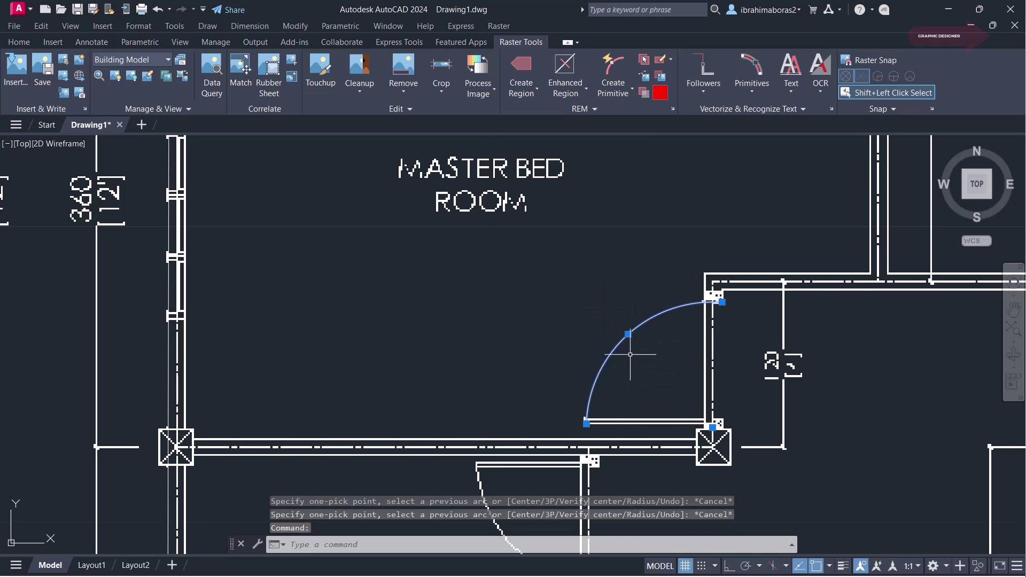
click(628, 334)
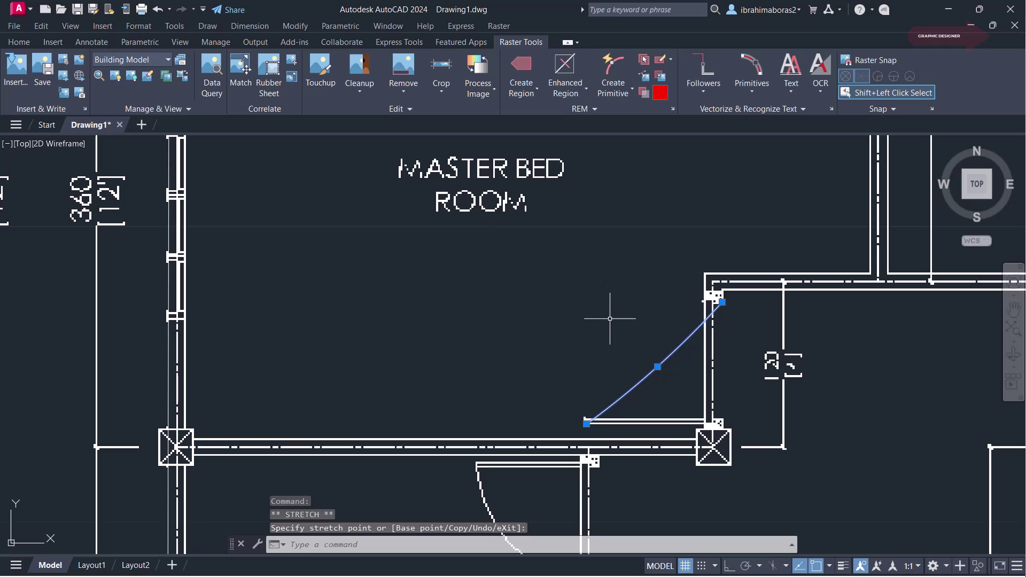
key(ctrl+z)
scroll(609, 342, up, 2)
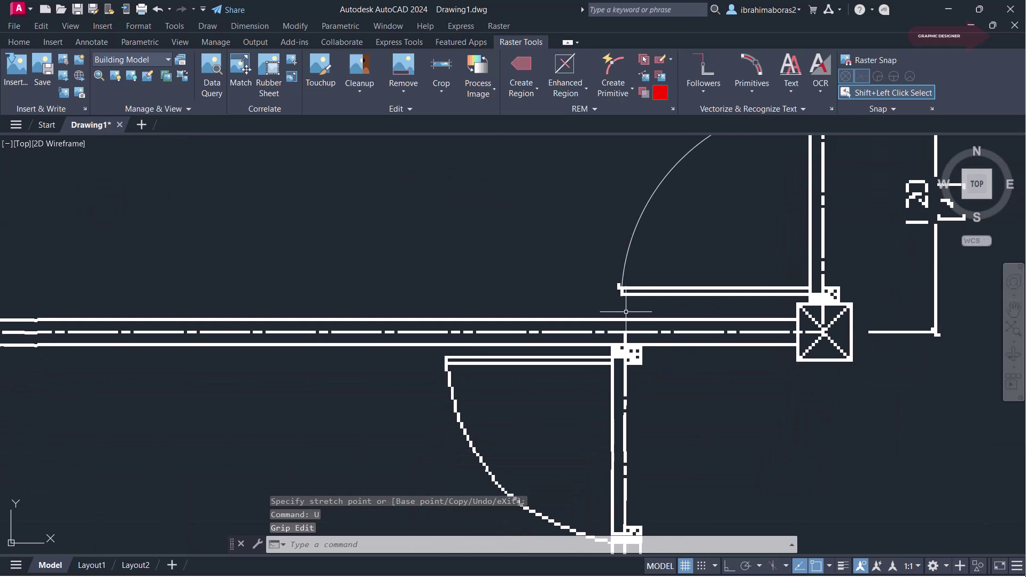
middle_drag(625, 318, 655, 212)
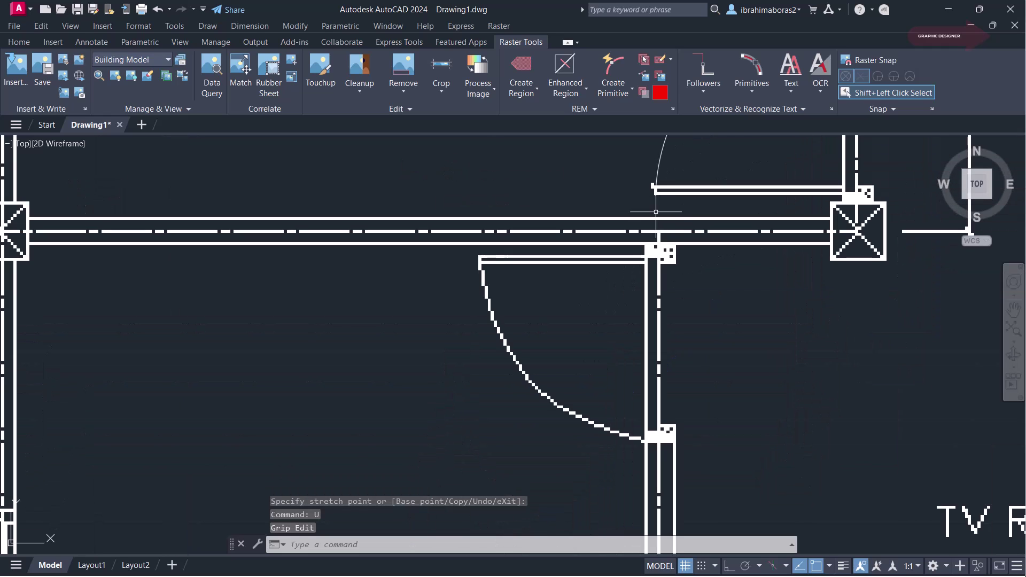
Trace the lower door's swing as a second vector arc of radius 0.2012 with VARC.
click(749, 59)
click(531, 357)
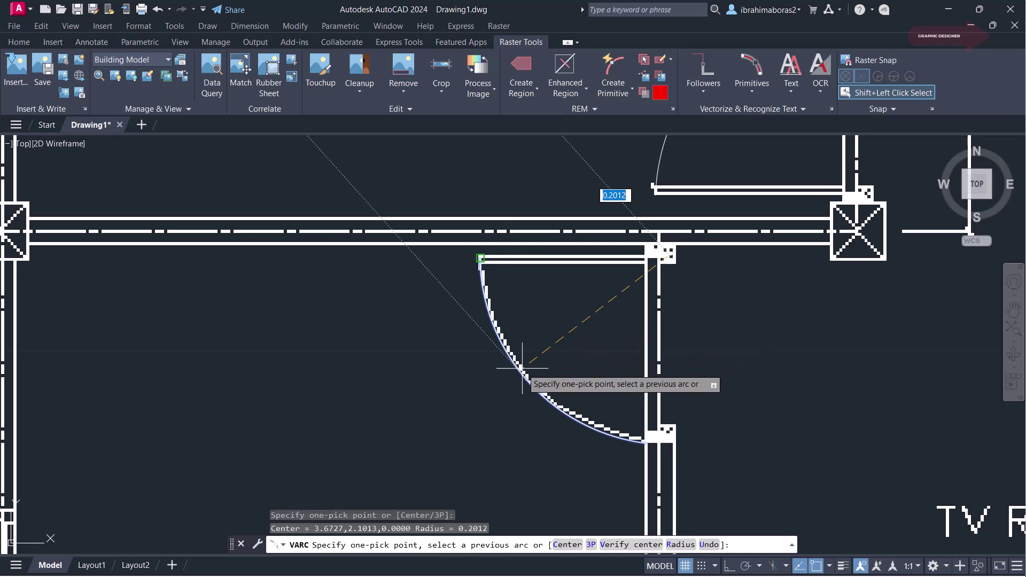
key(Escape)
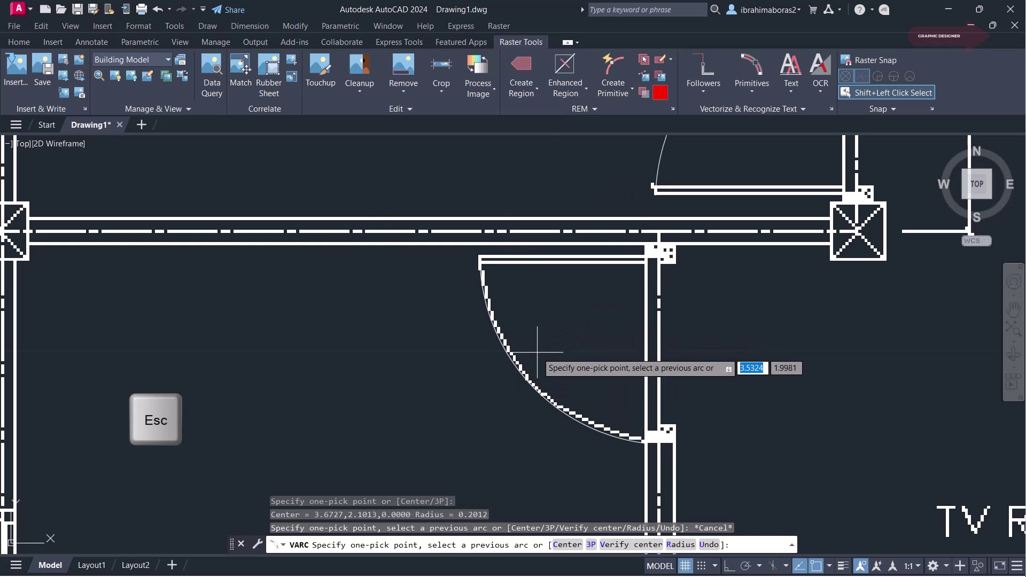
key(Escape)
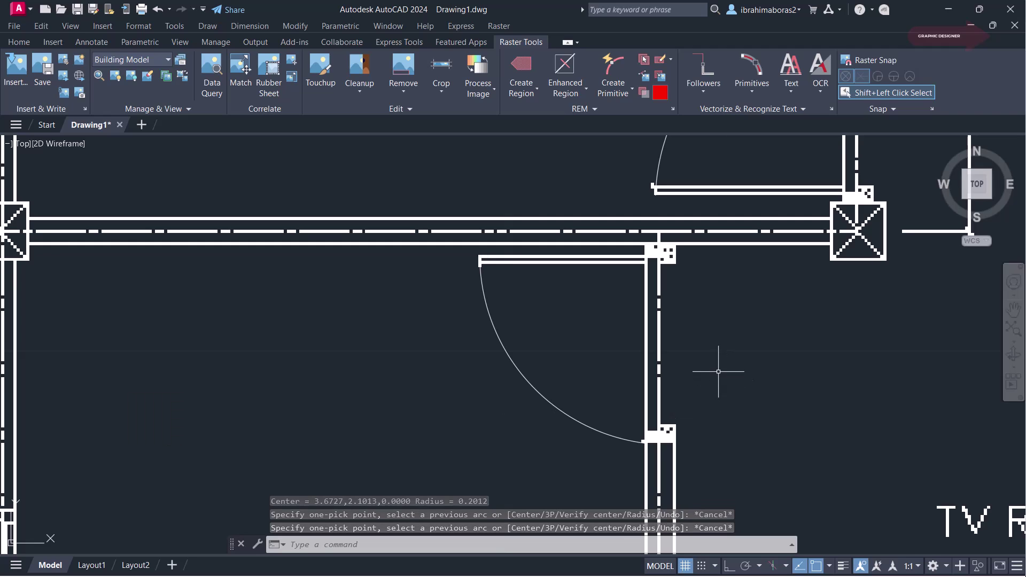
Zoom out to show both floor plans with the two traced first-floor door arcs.
scroll(720, 381, down, 3)
scroll(719, 374, down, 2)
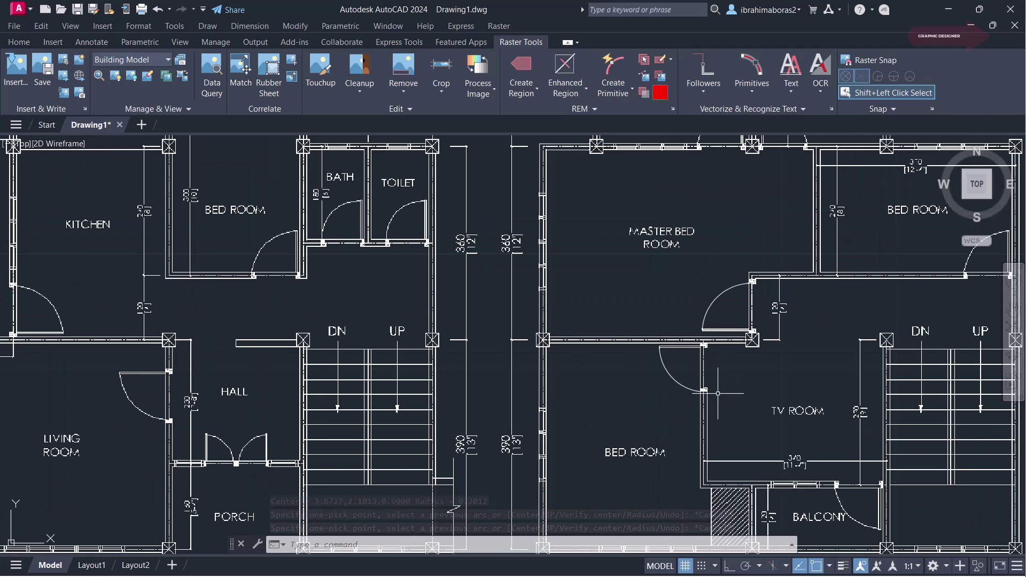
scroll(721, 390, down, 2)
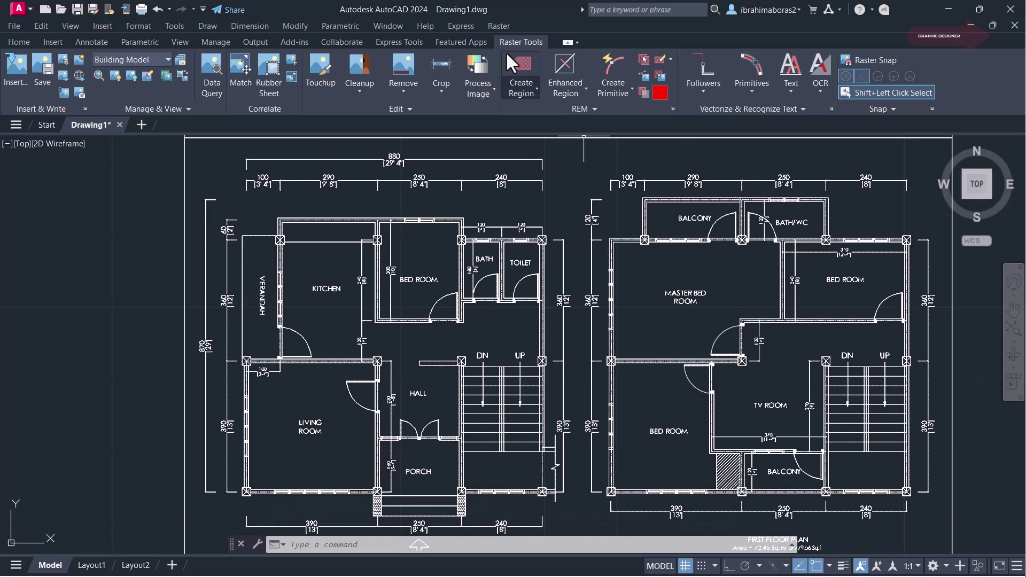